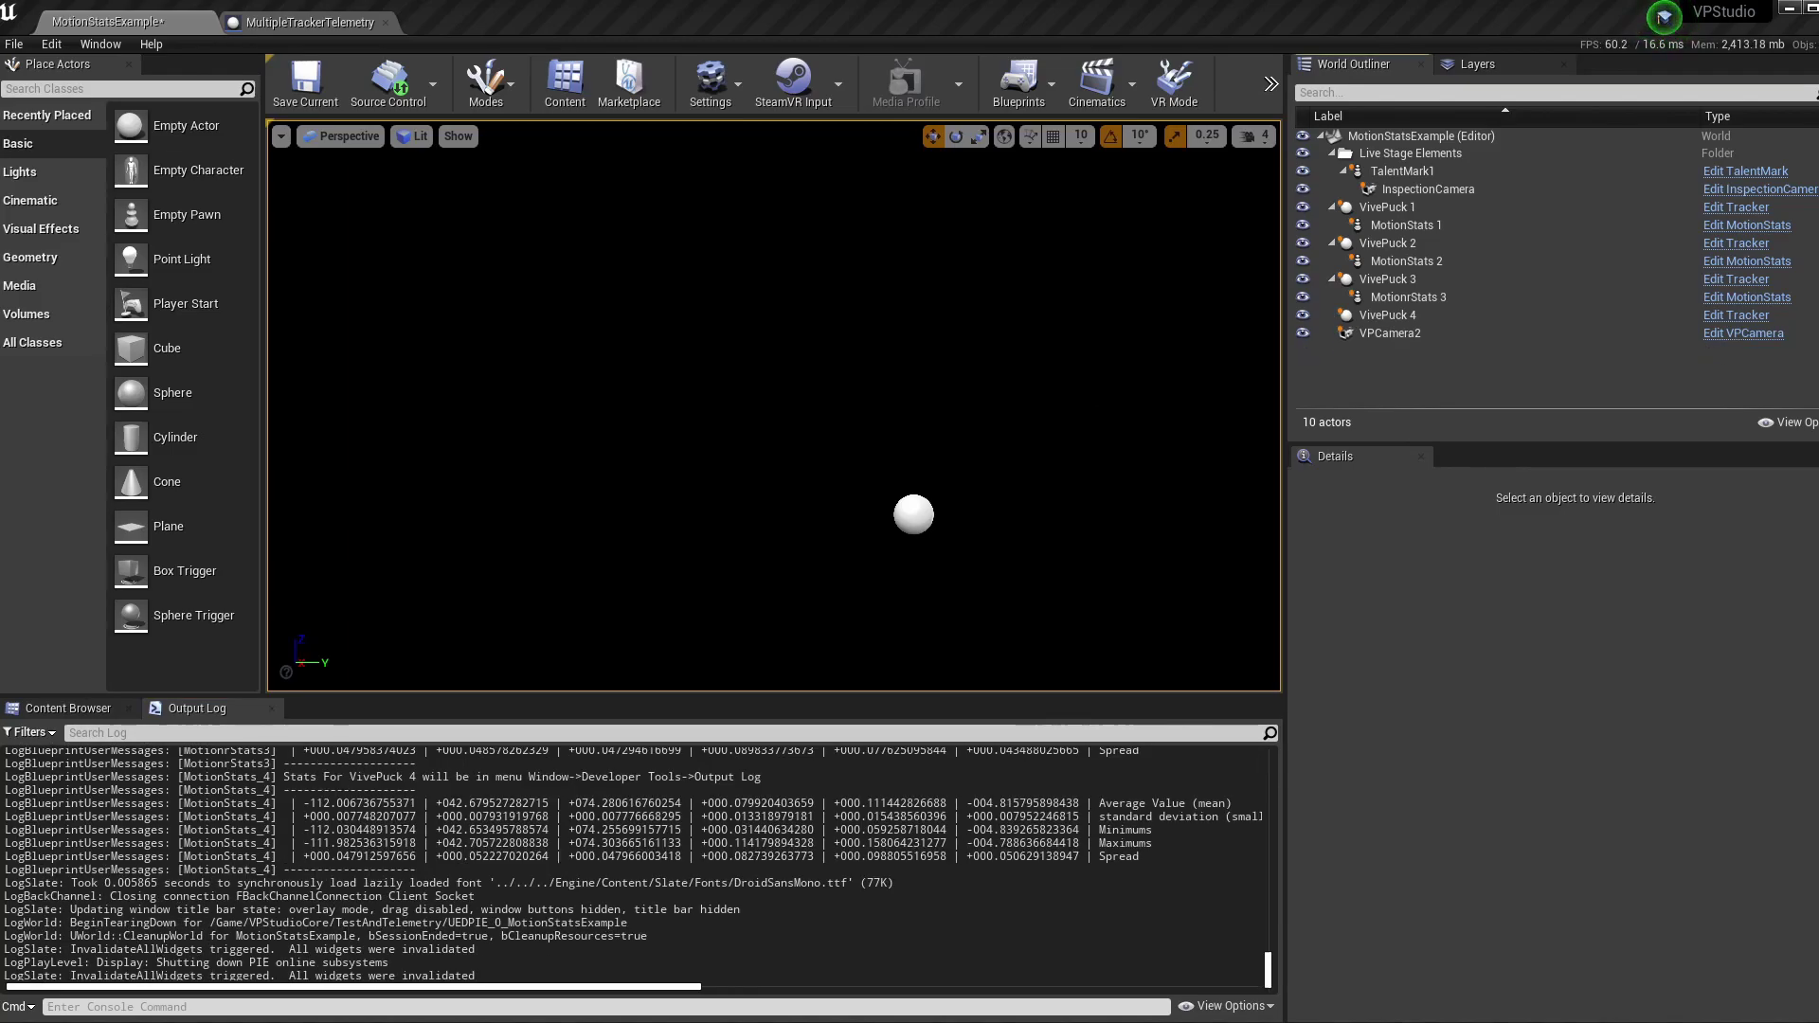
Place a MotionStats actor from TestAndTelemetry into the level and attach it to VivePuck 4
click(100, 709)
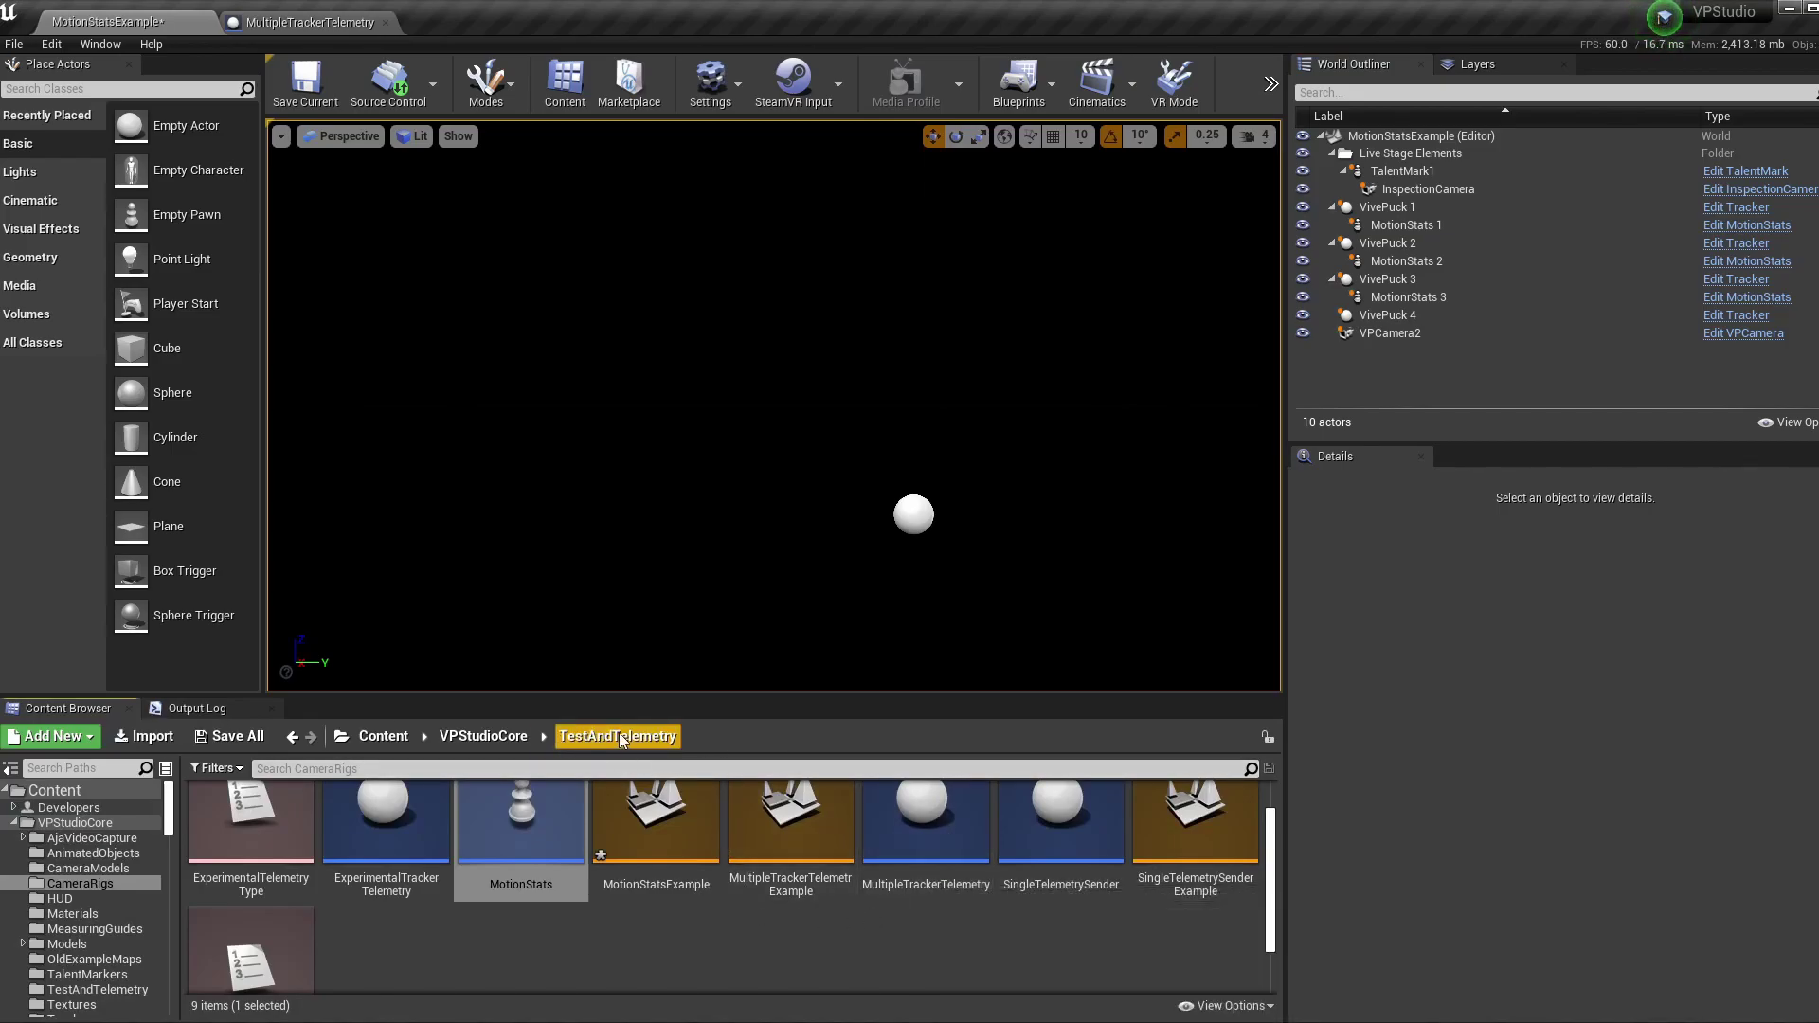
mouse_move(517, 842)
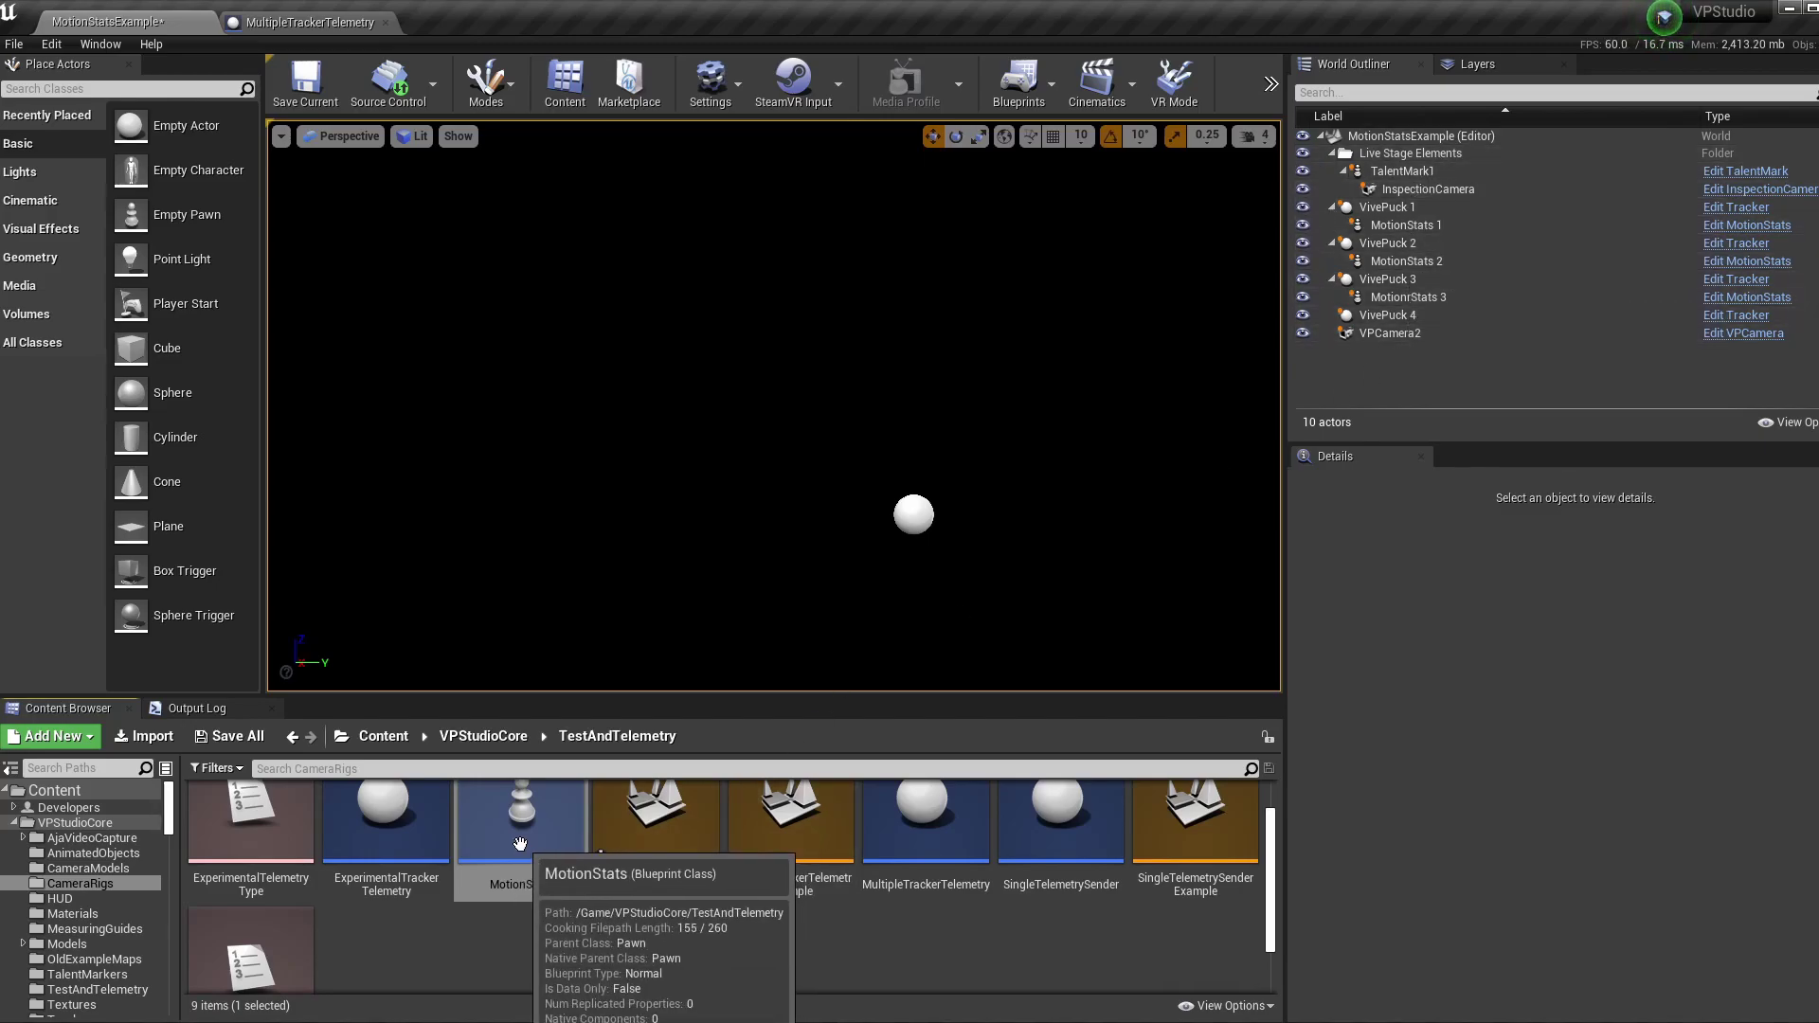
drag(532, 858, 1026, 502)
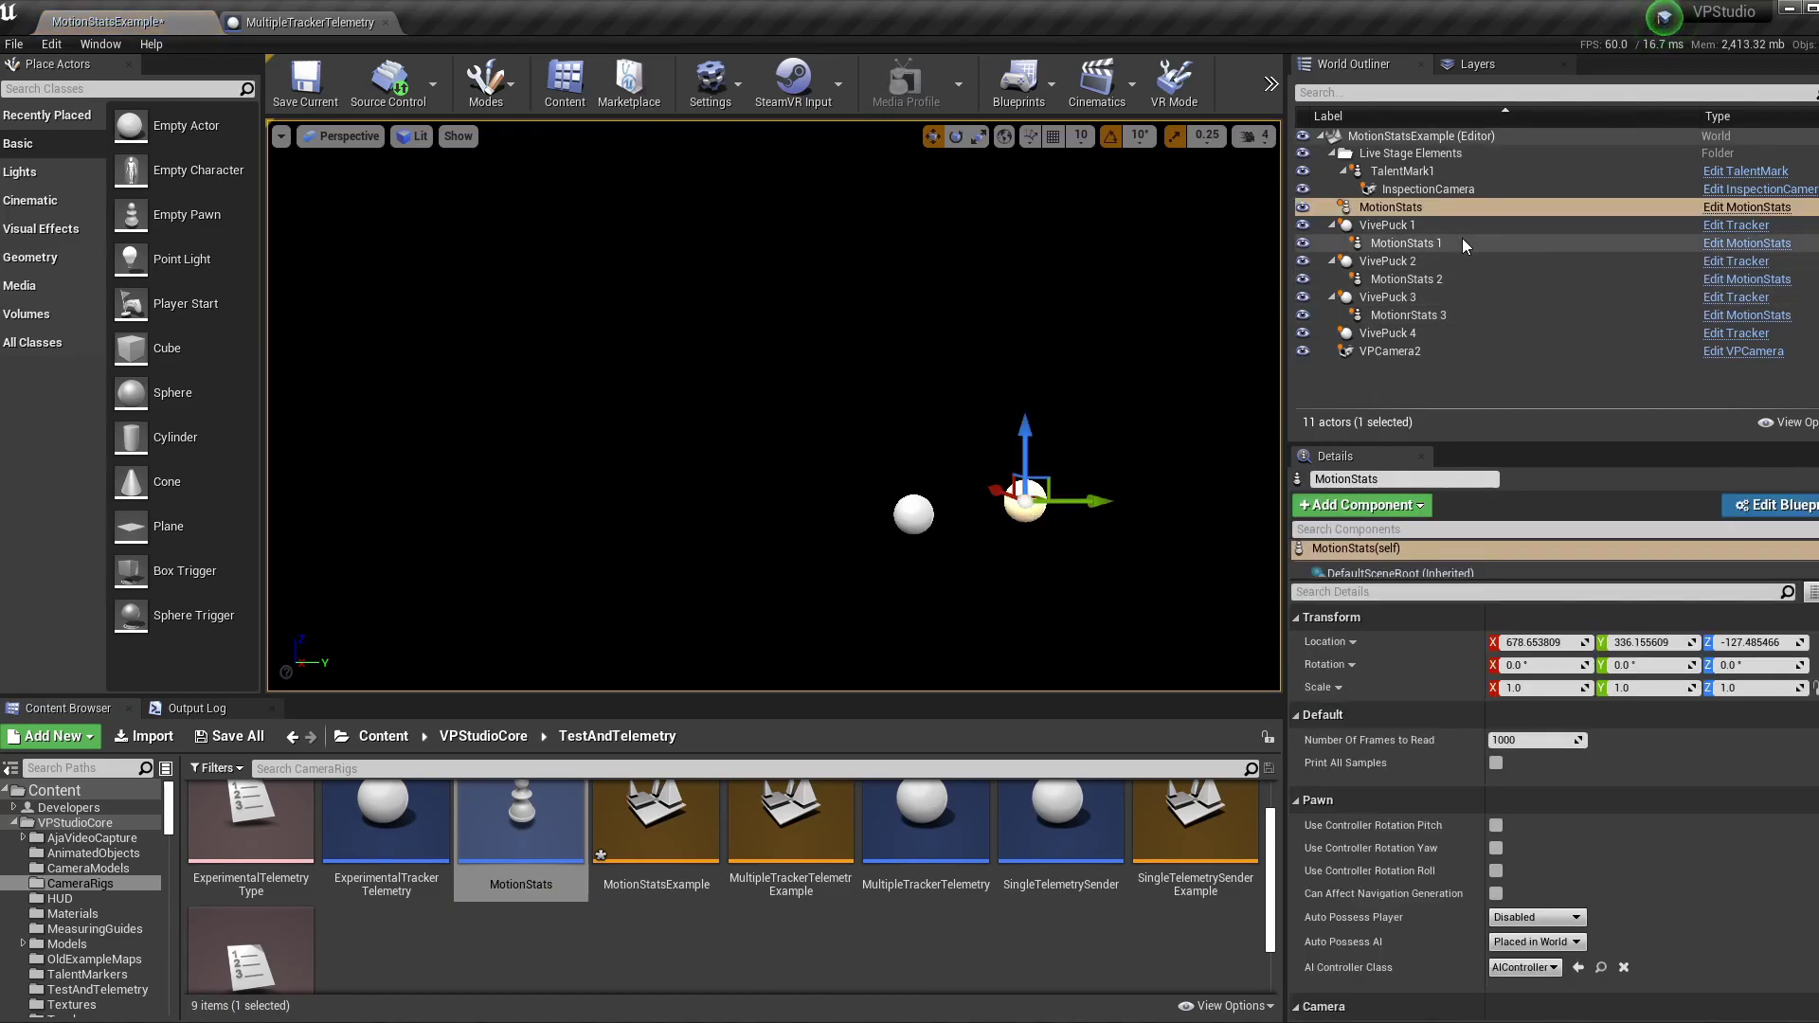
drag(1463, 206, 1403, 332)
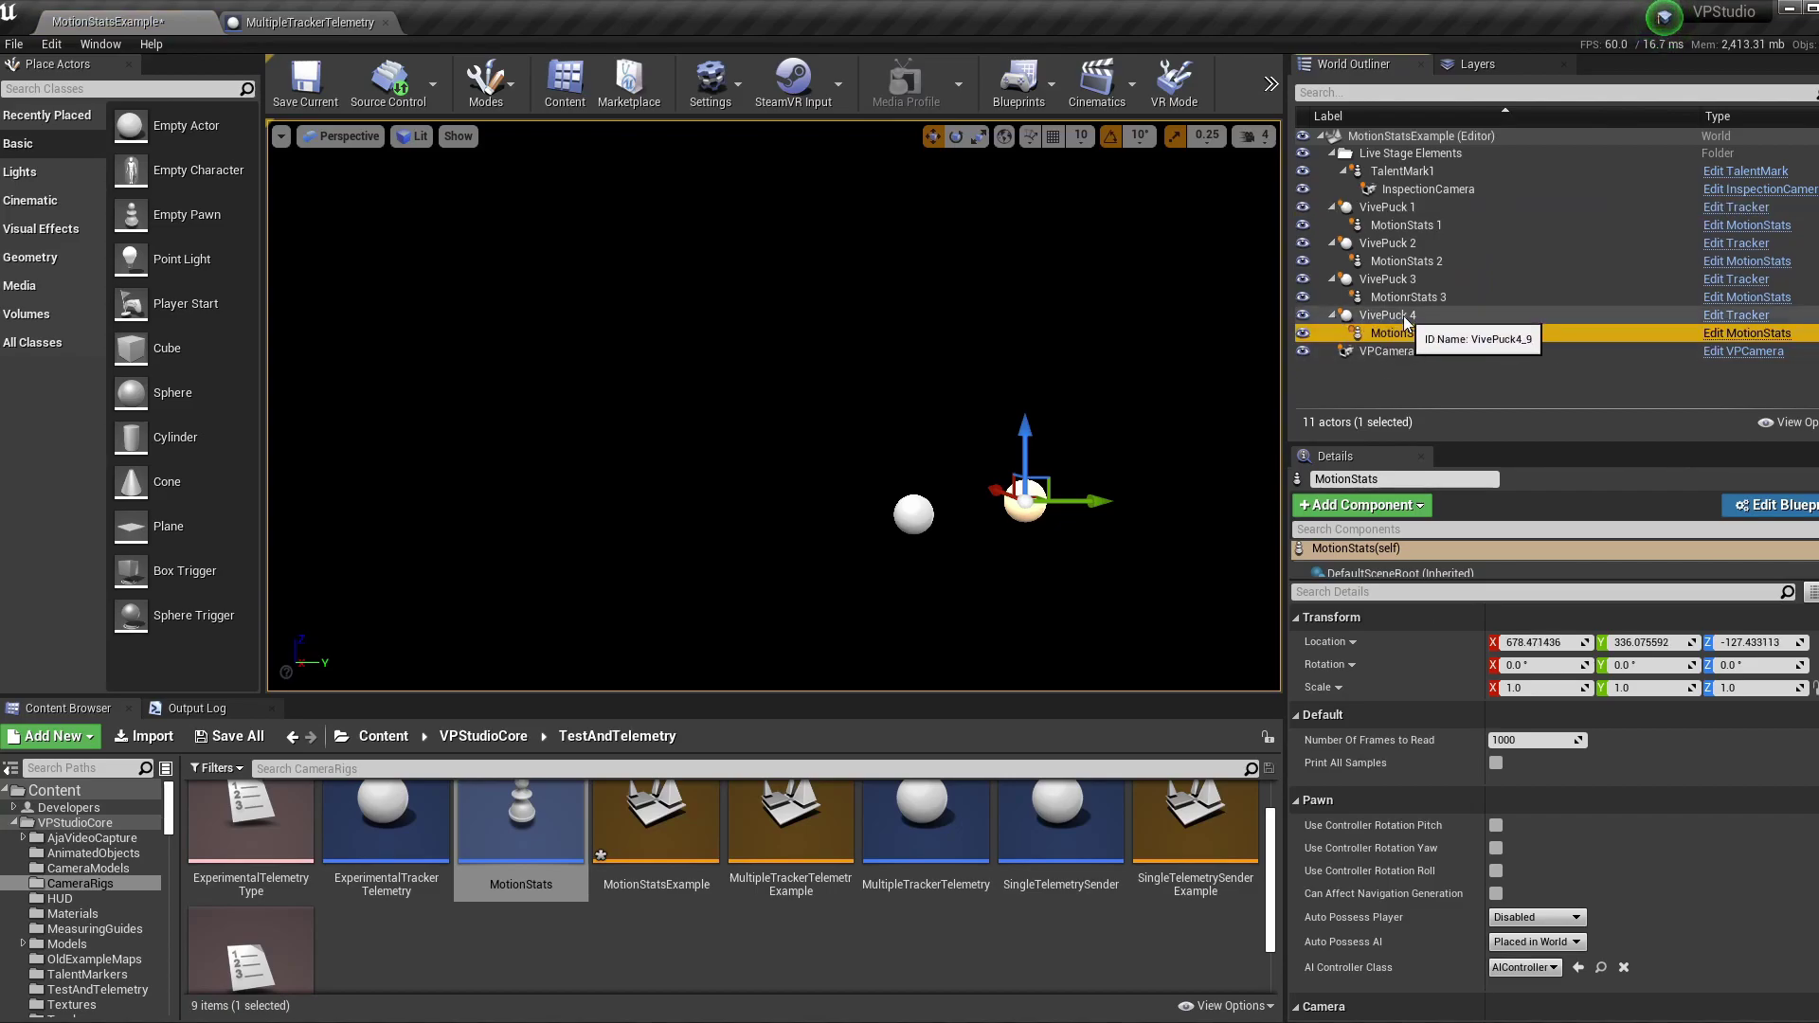
Set the MotionStats location to 0, 0, 0 and Number Of Frames to Read to 100
click(1536, 643)
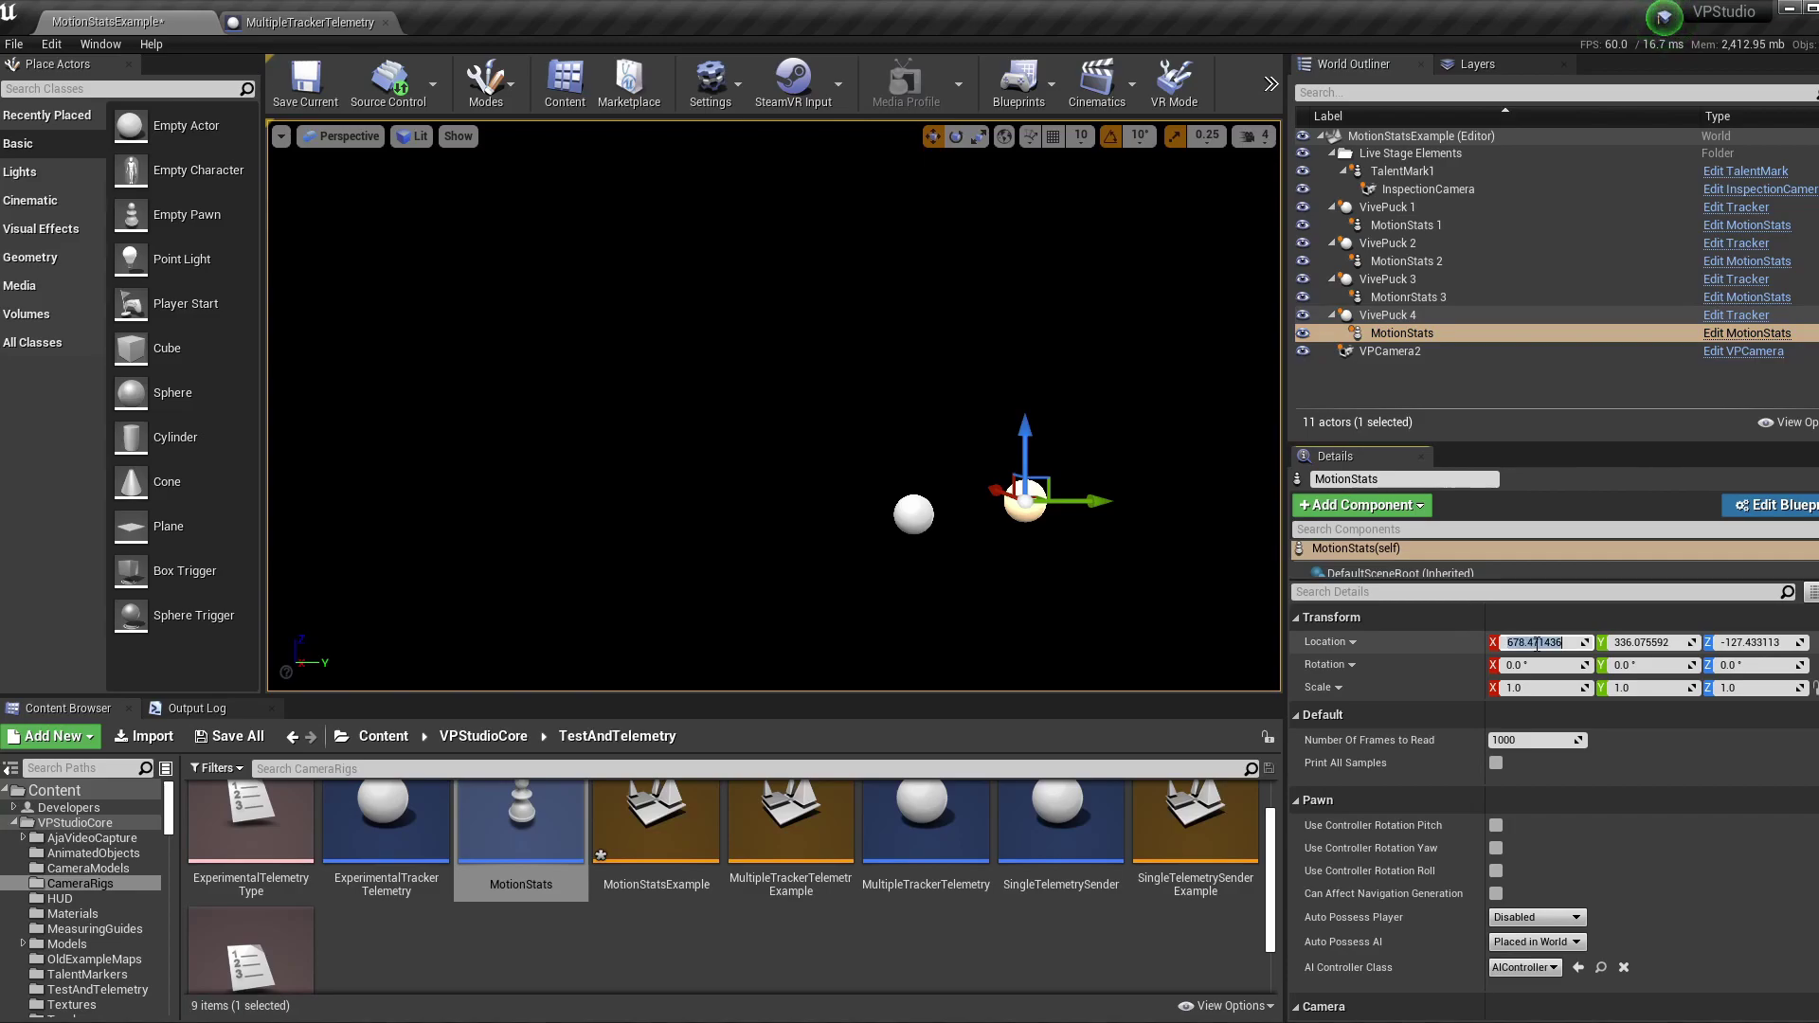
text(0)
key(Tab)
text(0)
click(1750, 641)
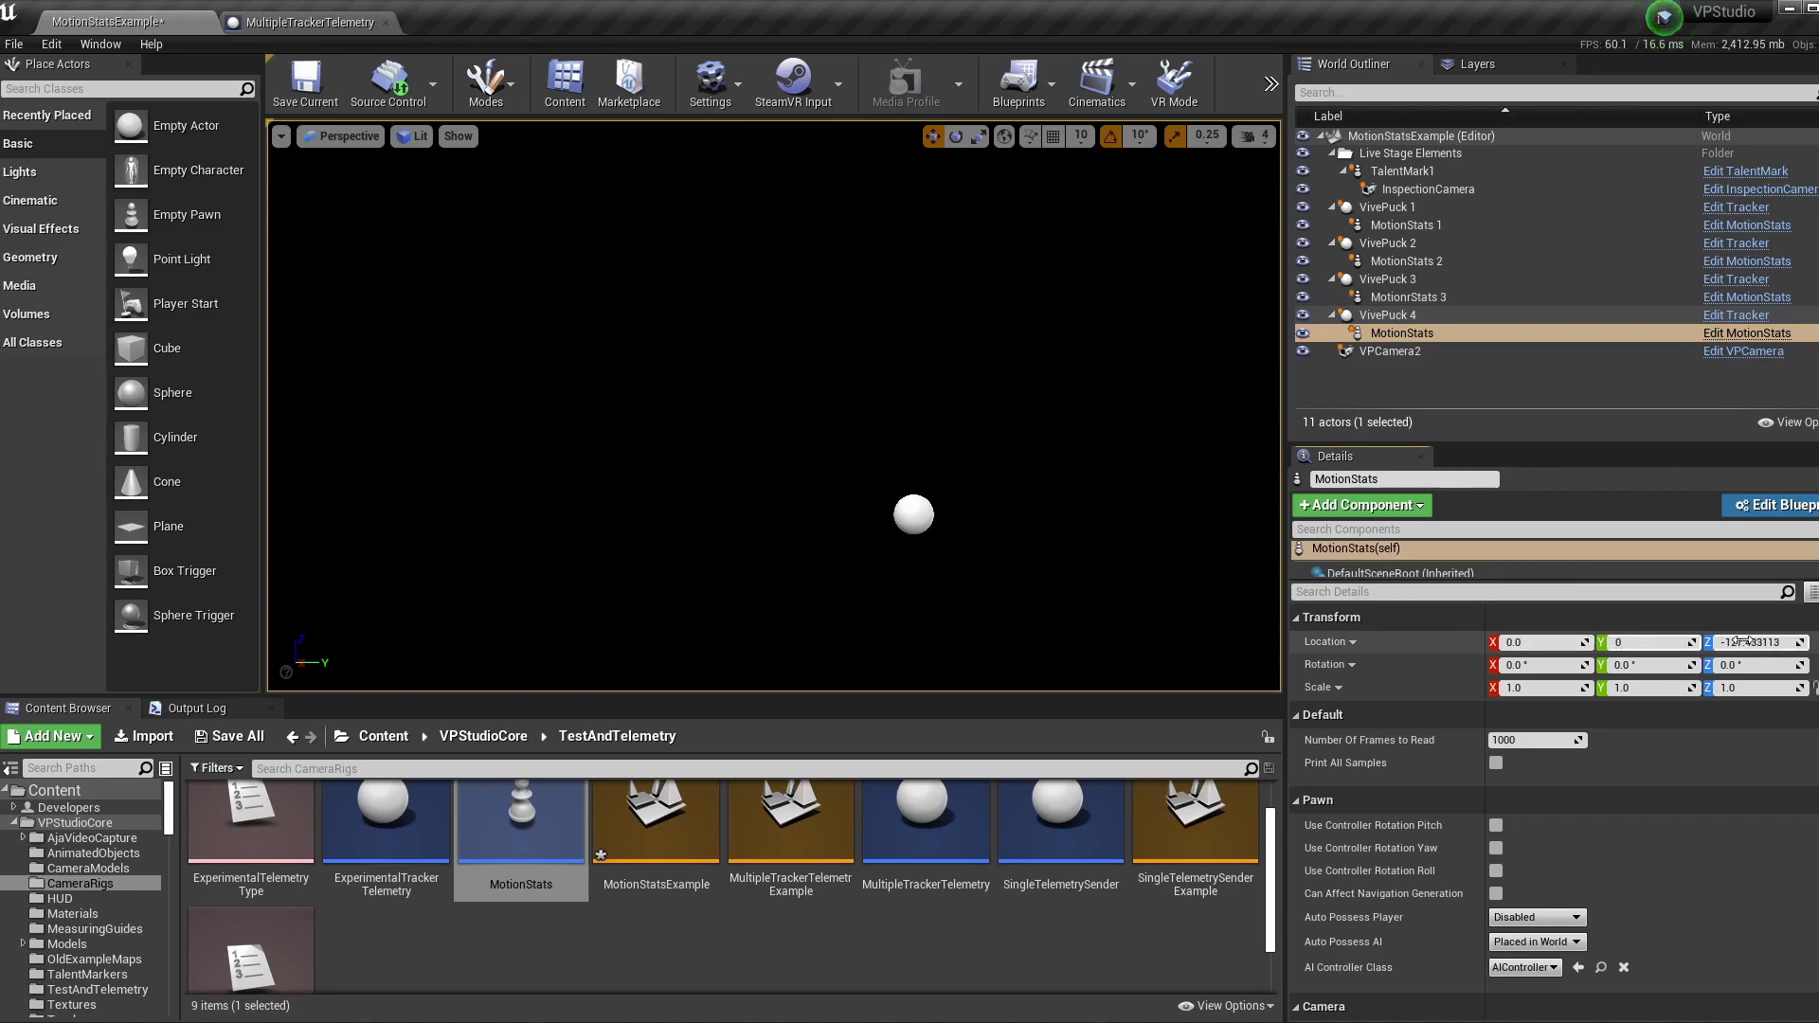
text(0)
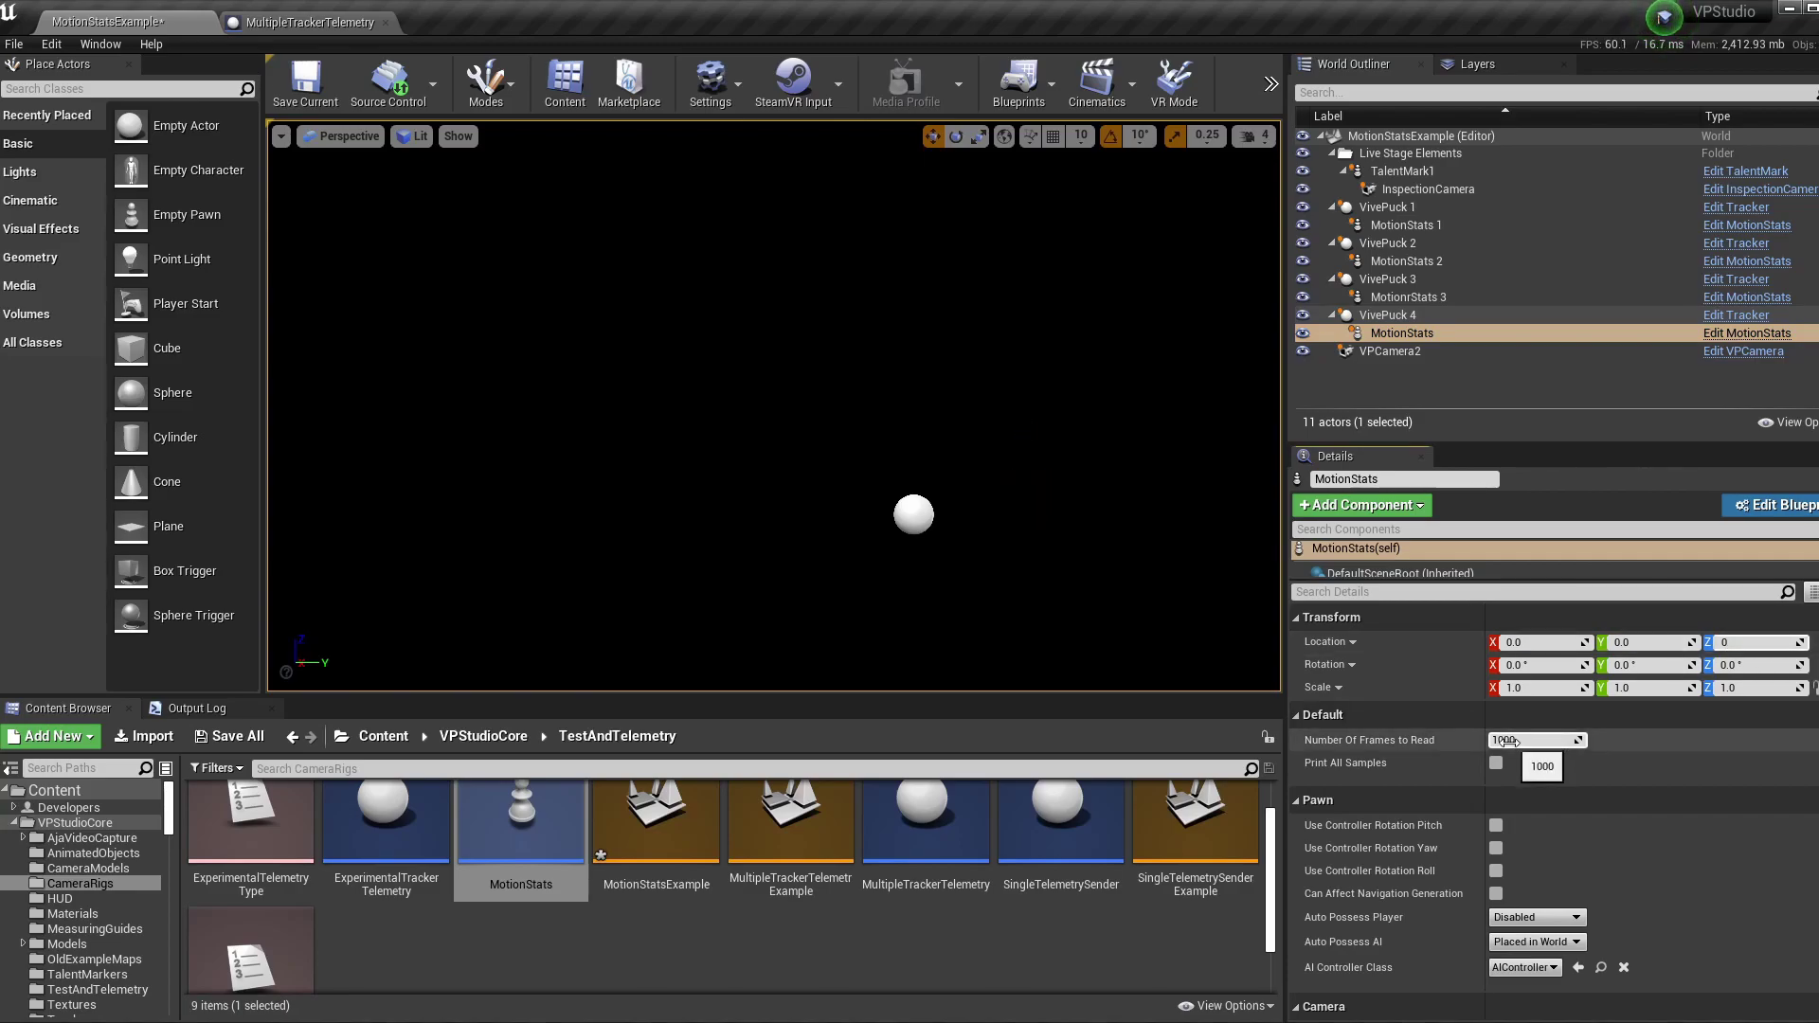
key(Return)
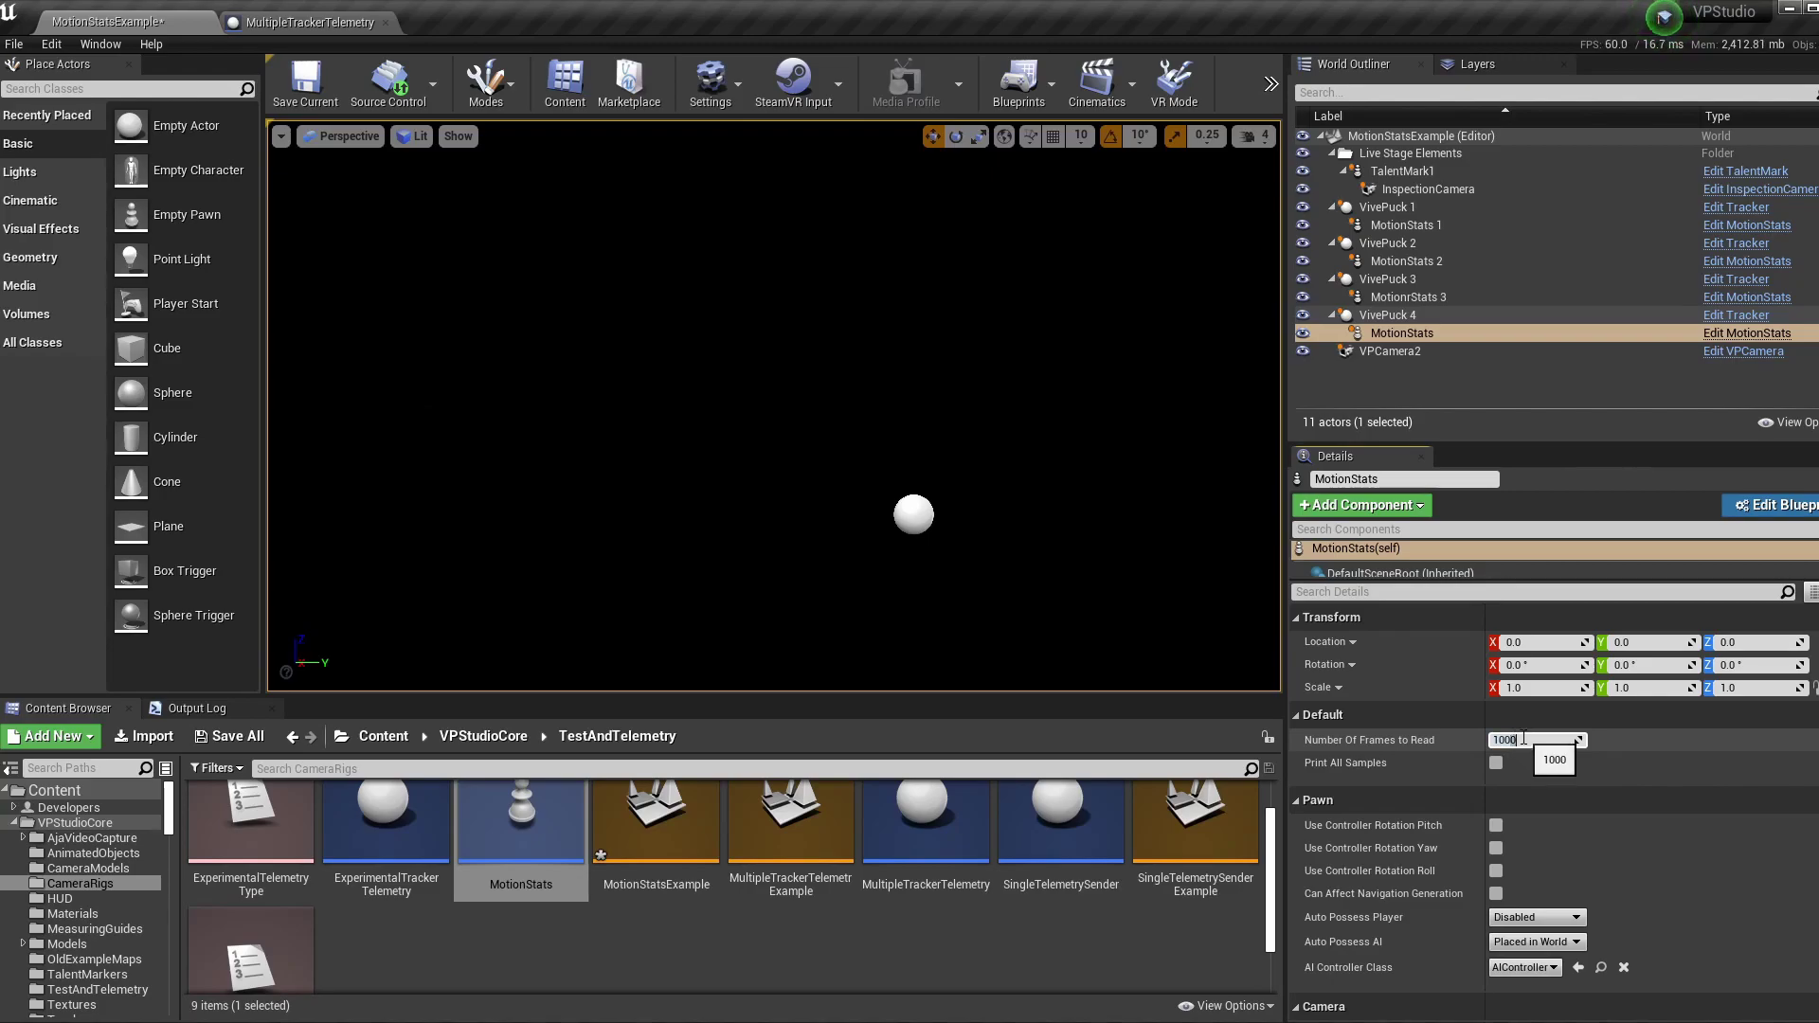
click(1514, 741)
key(BackSpace)
key(Return)
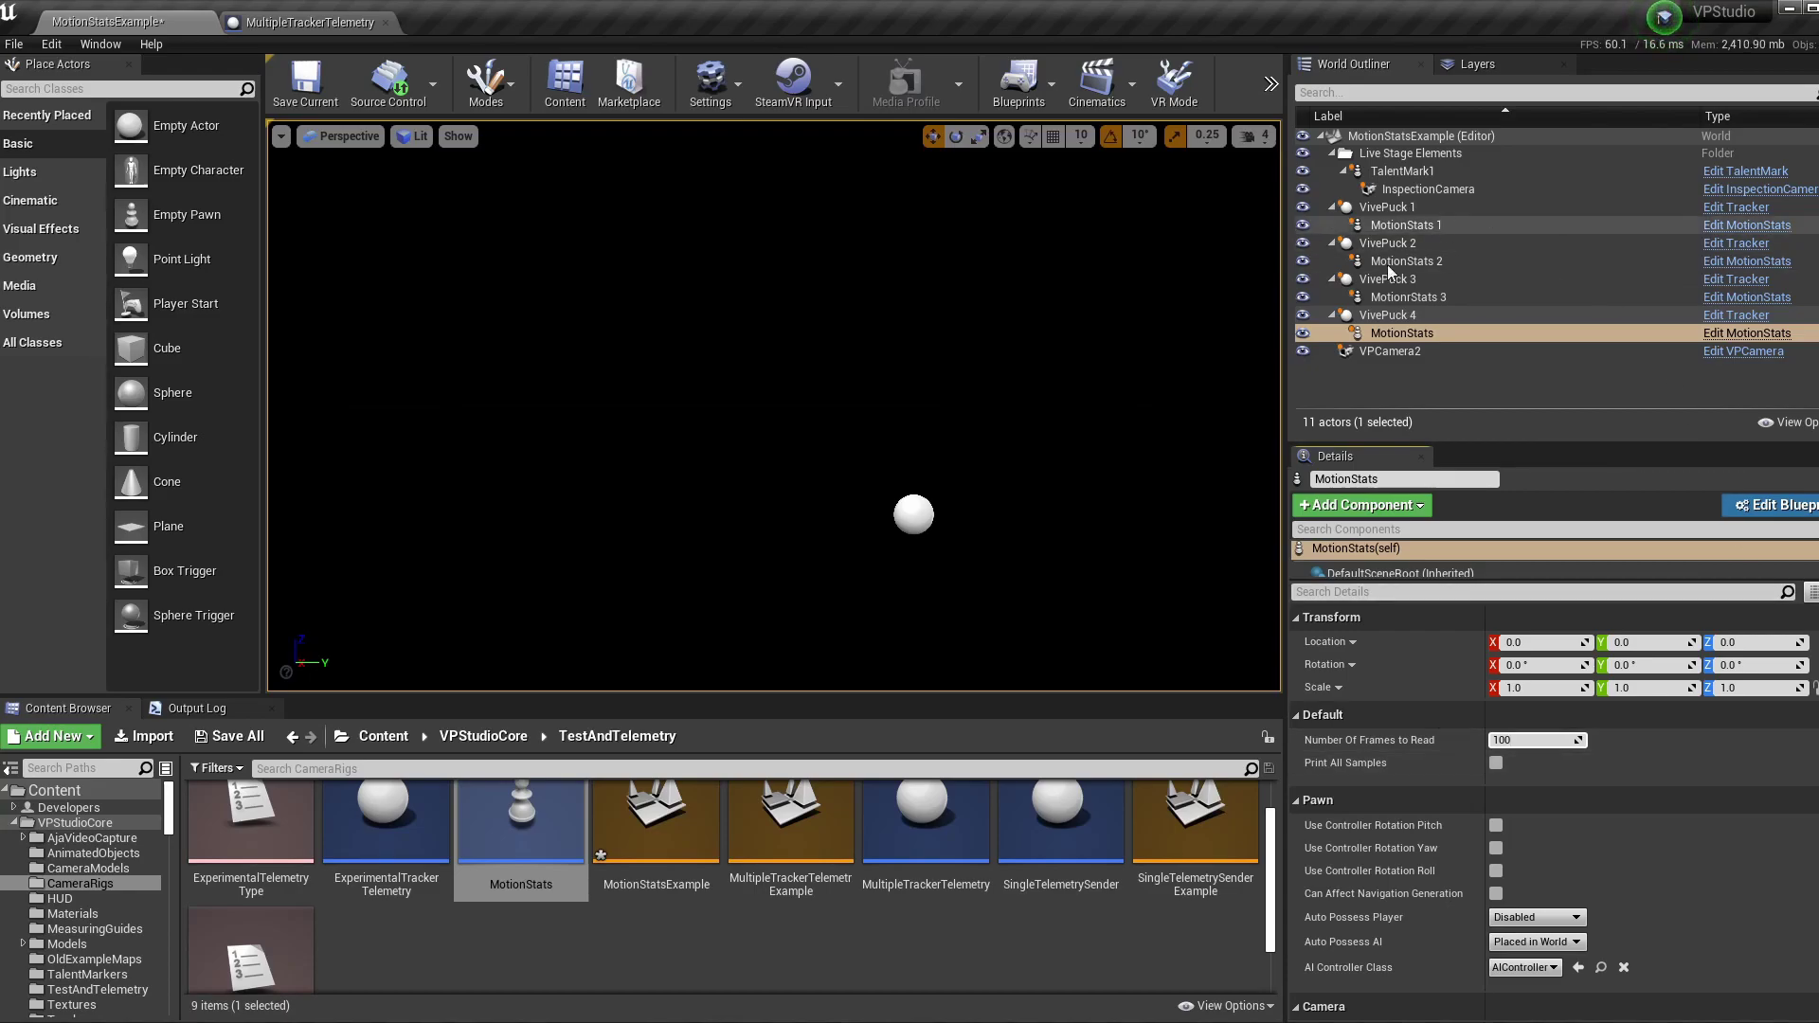
Start Play In Editor from the toolbar overflow menu to print per-VivePuck motion statistics
click(1273, 85)
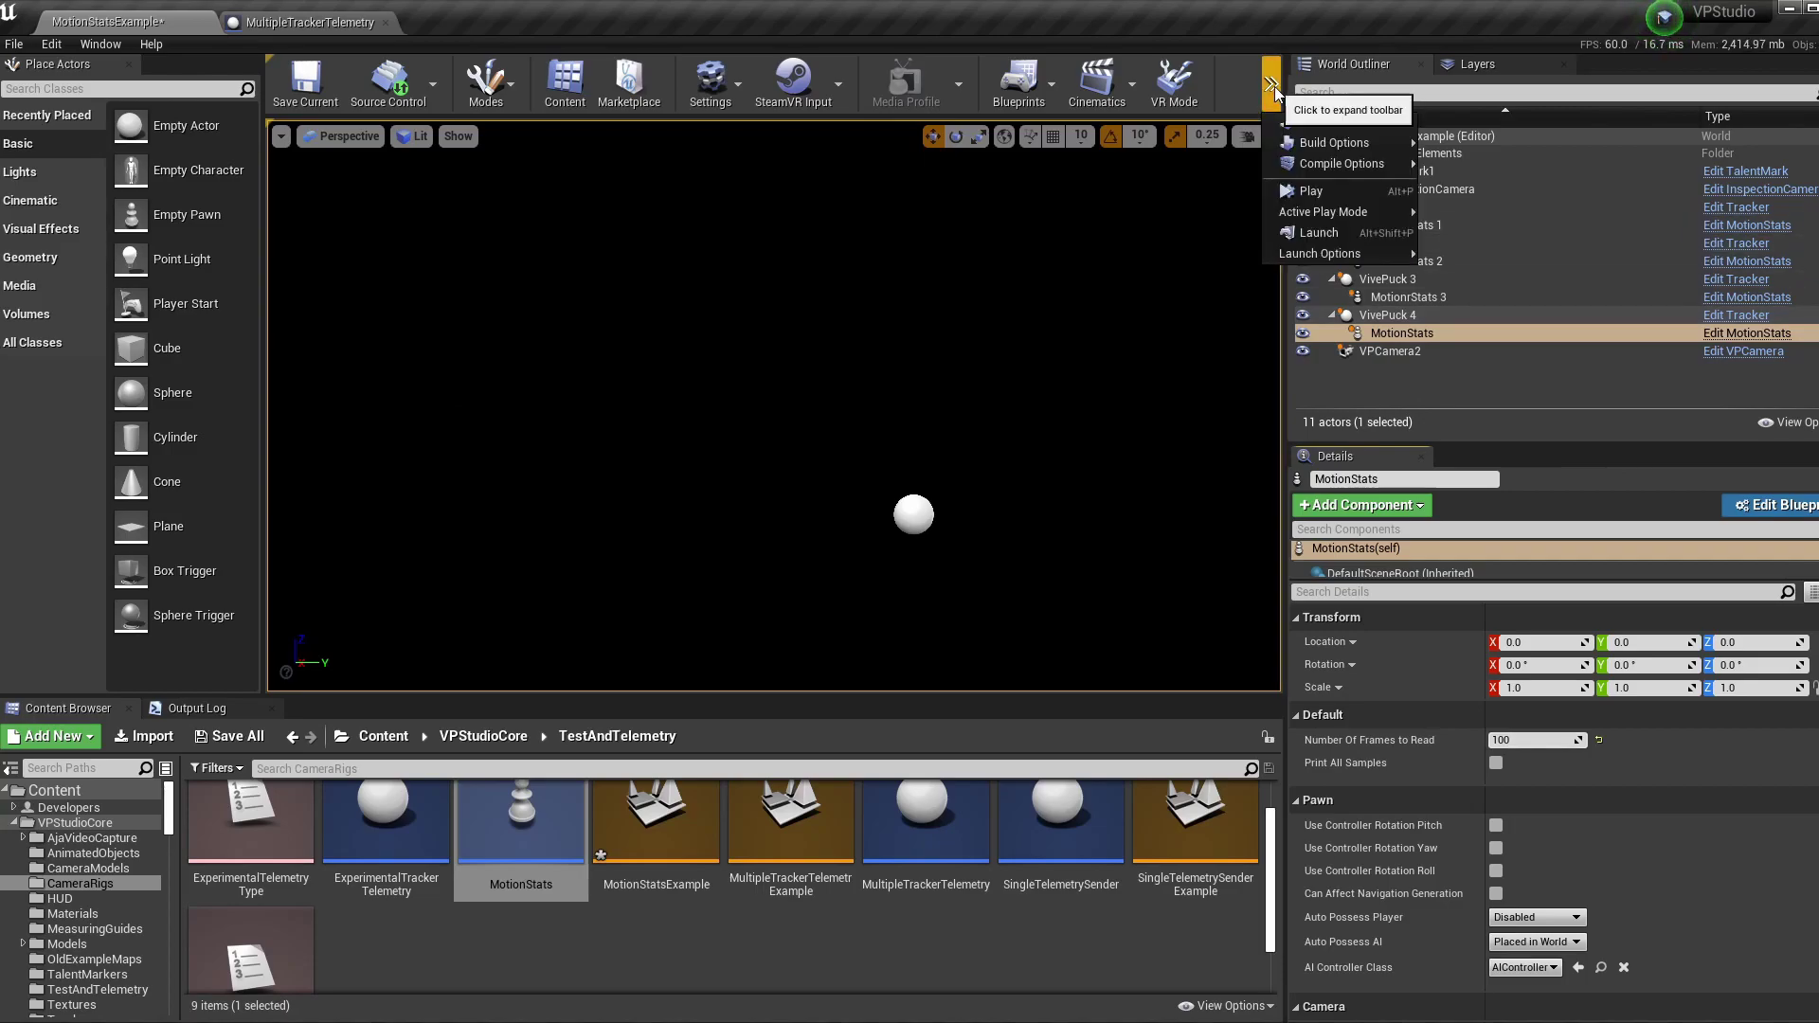
click(1305, 194)
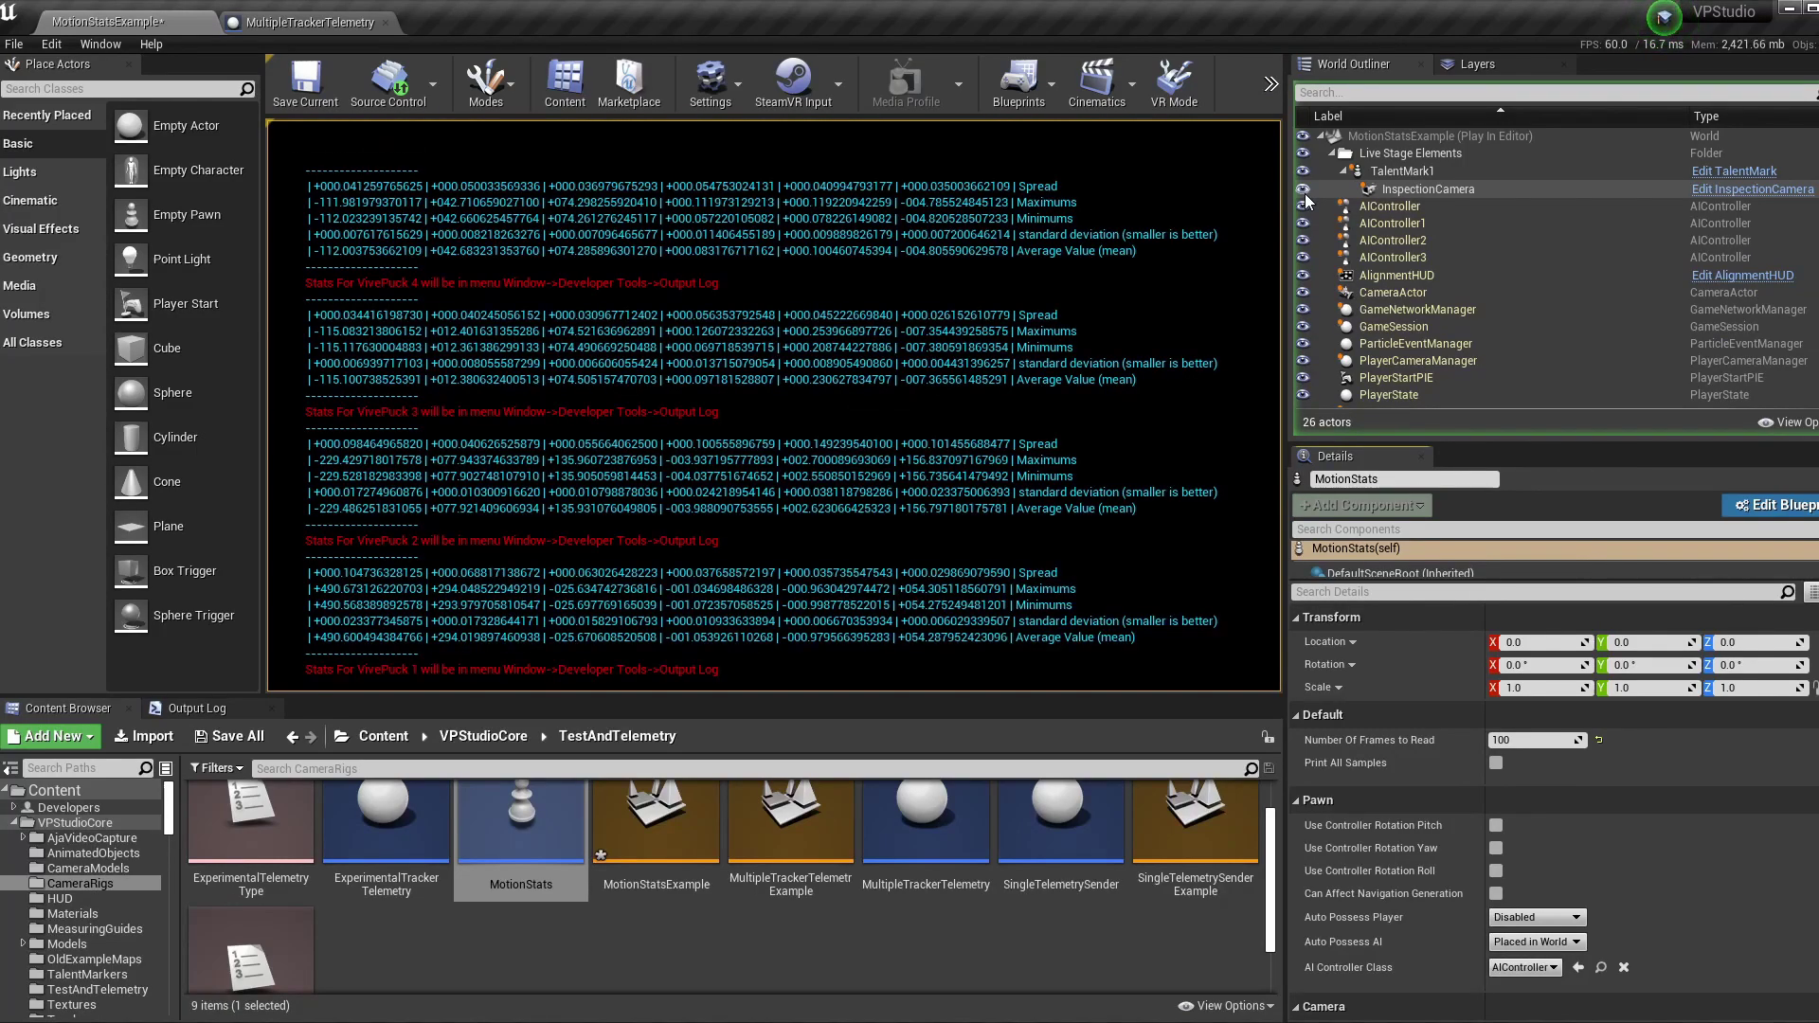
Show the Output Log and scroll through each VivePuck's MotionStats block
click(208, 709)
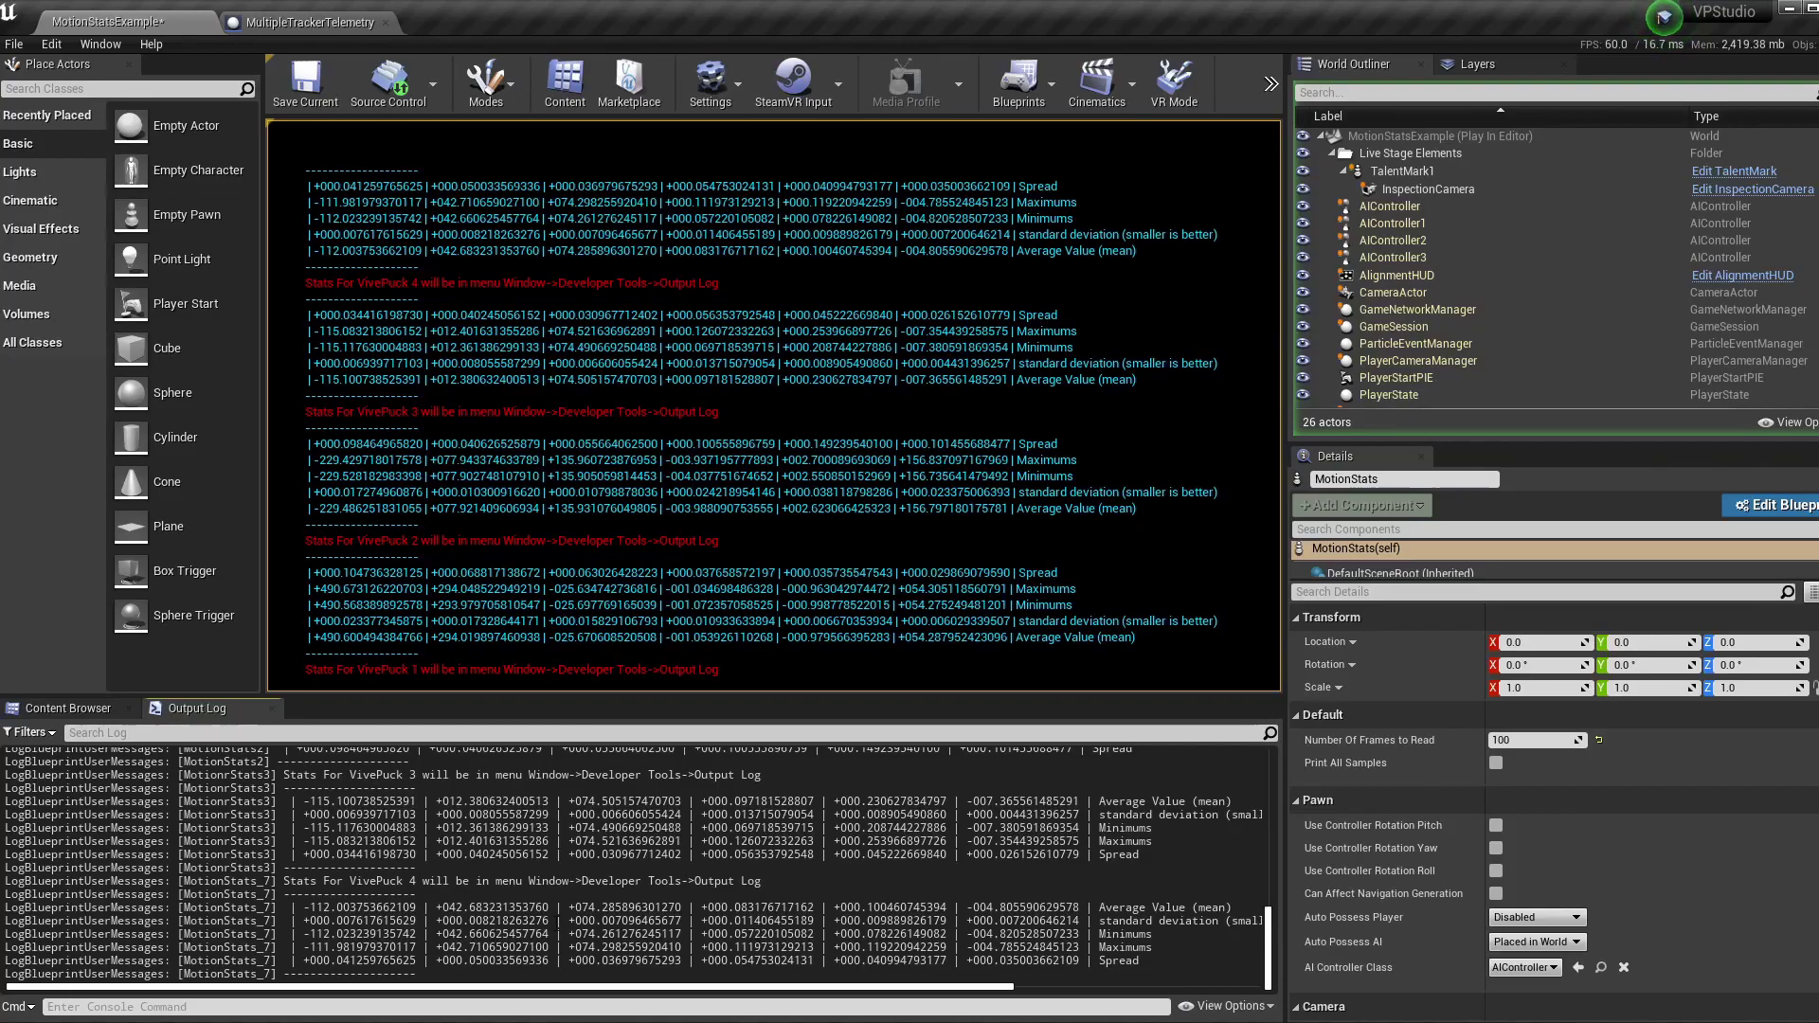
scroll(634, 865, up, 3)
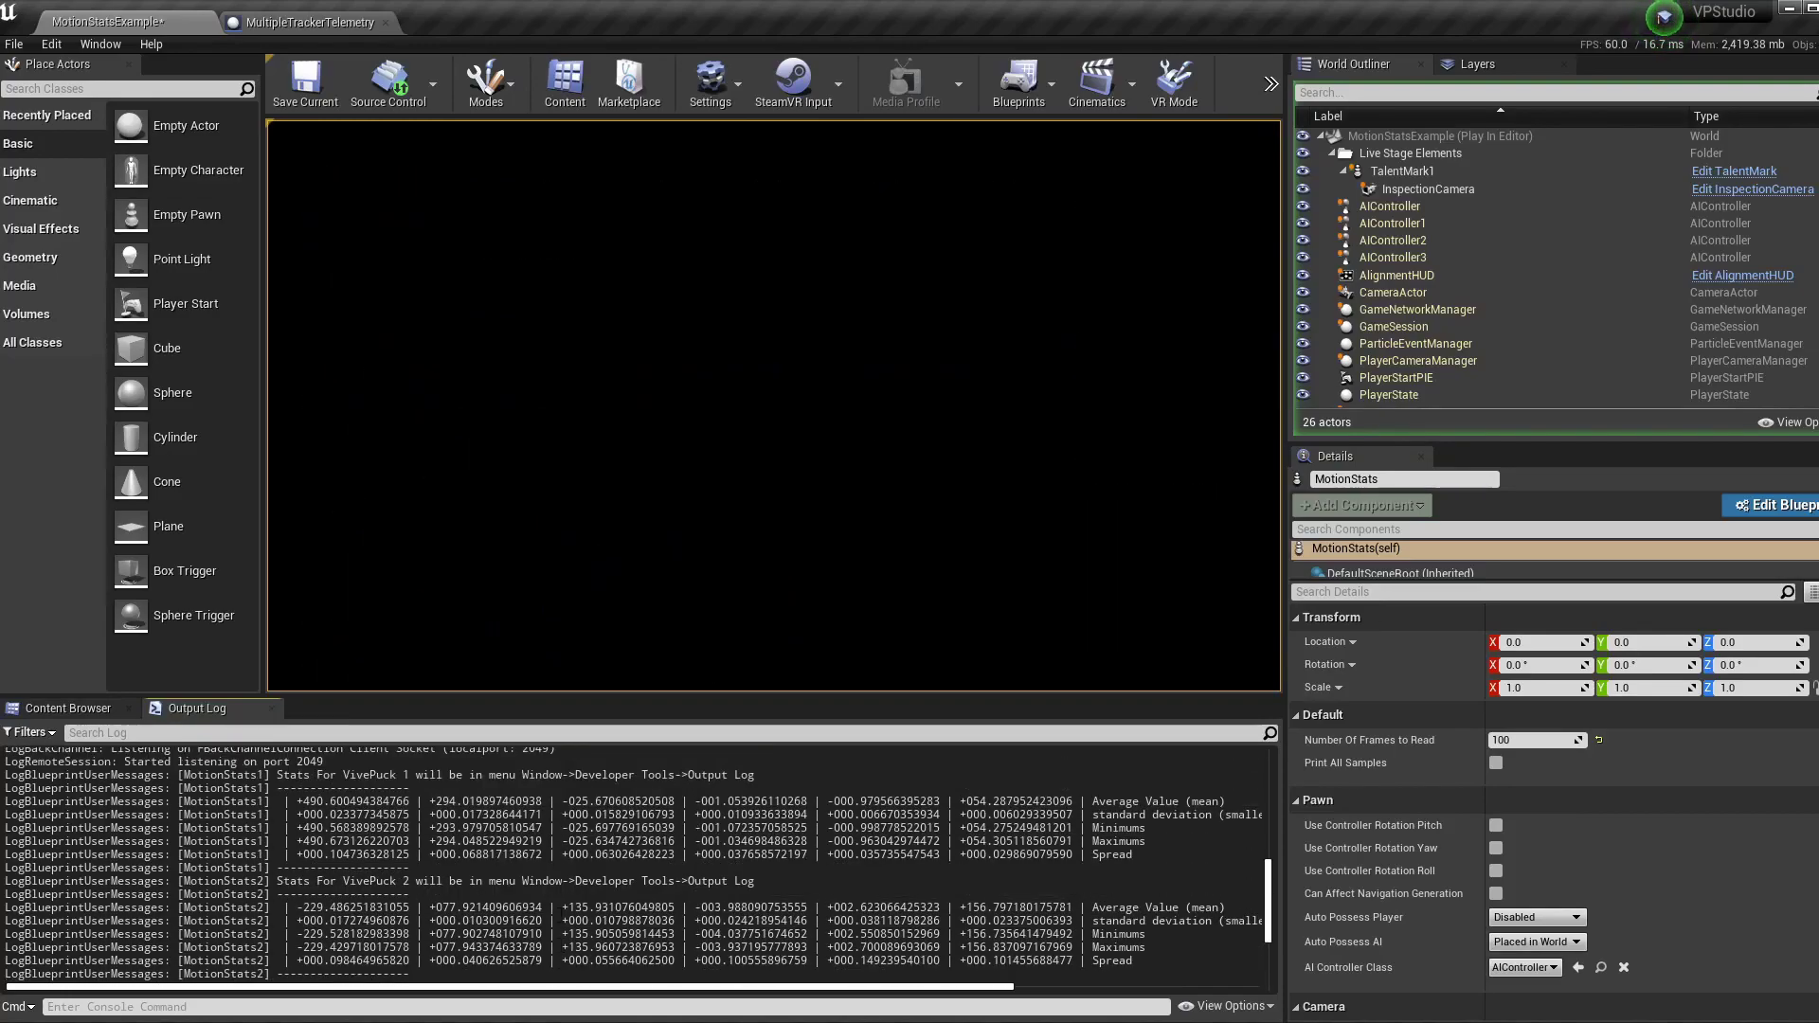
scroll(635, 865, down, 5)
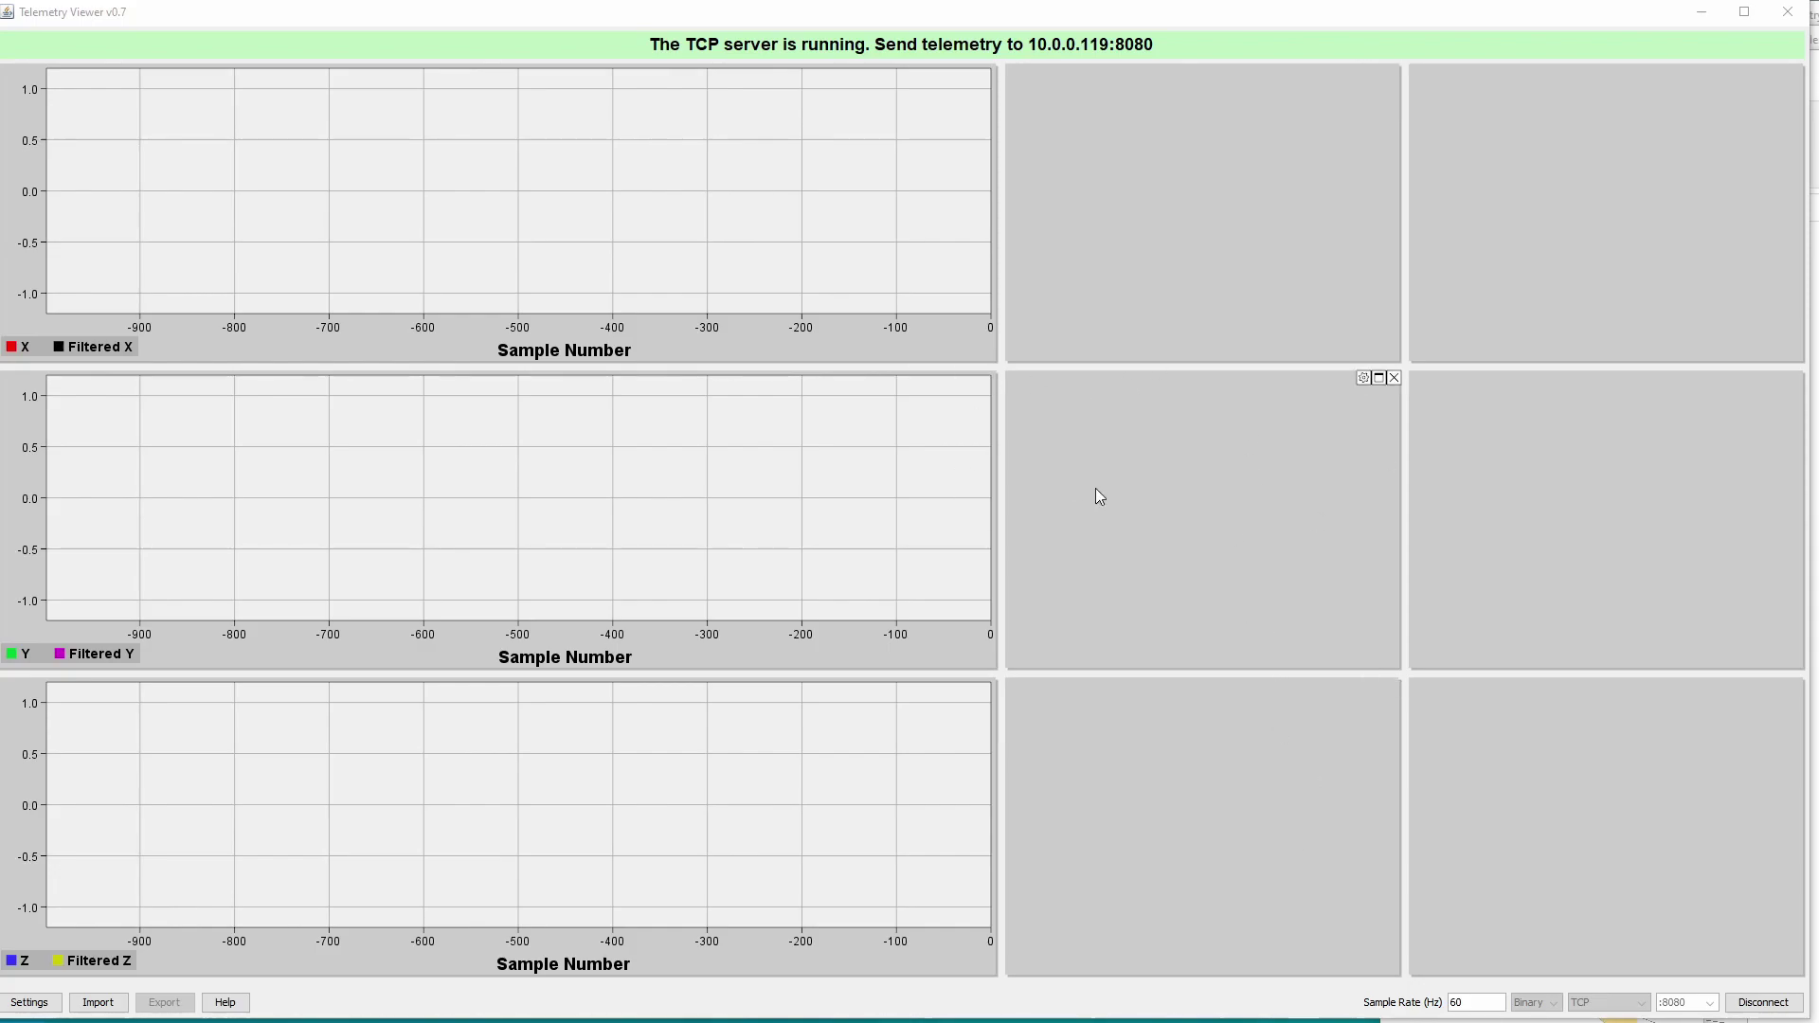
Import the tracker layout file from the TelemetryViewer folder
click(98, 1003)
click(973, 467)
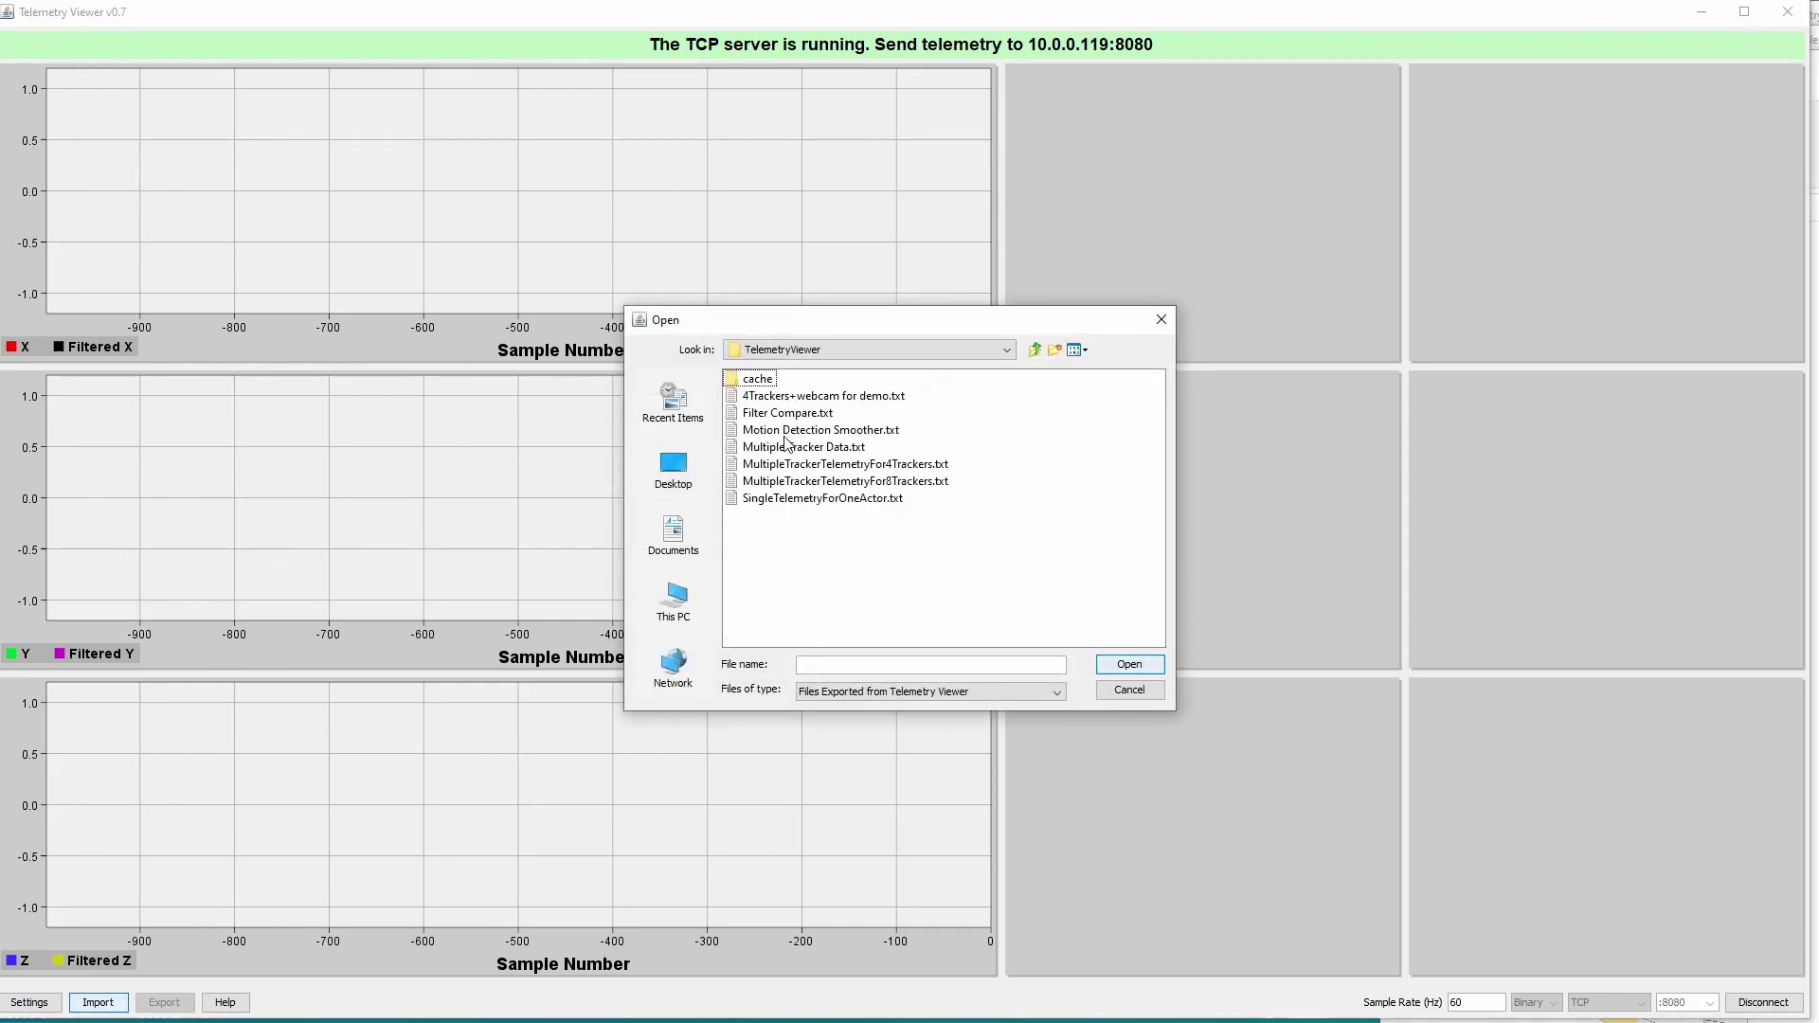
double_click(790, 502)
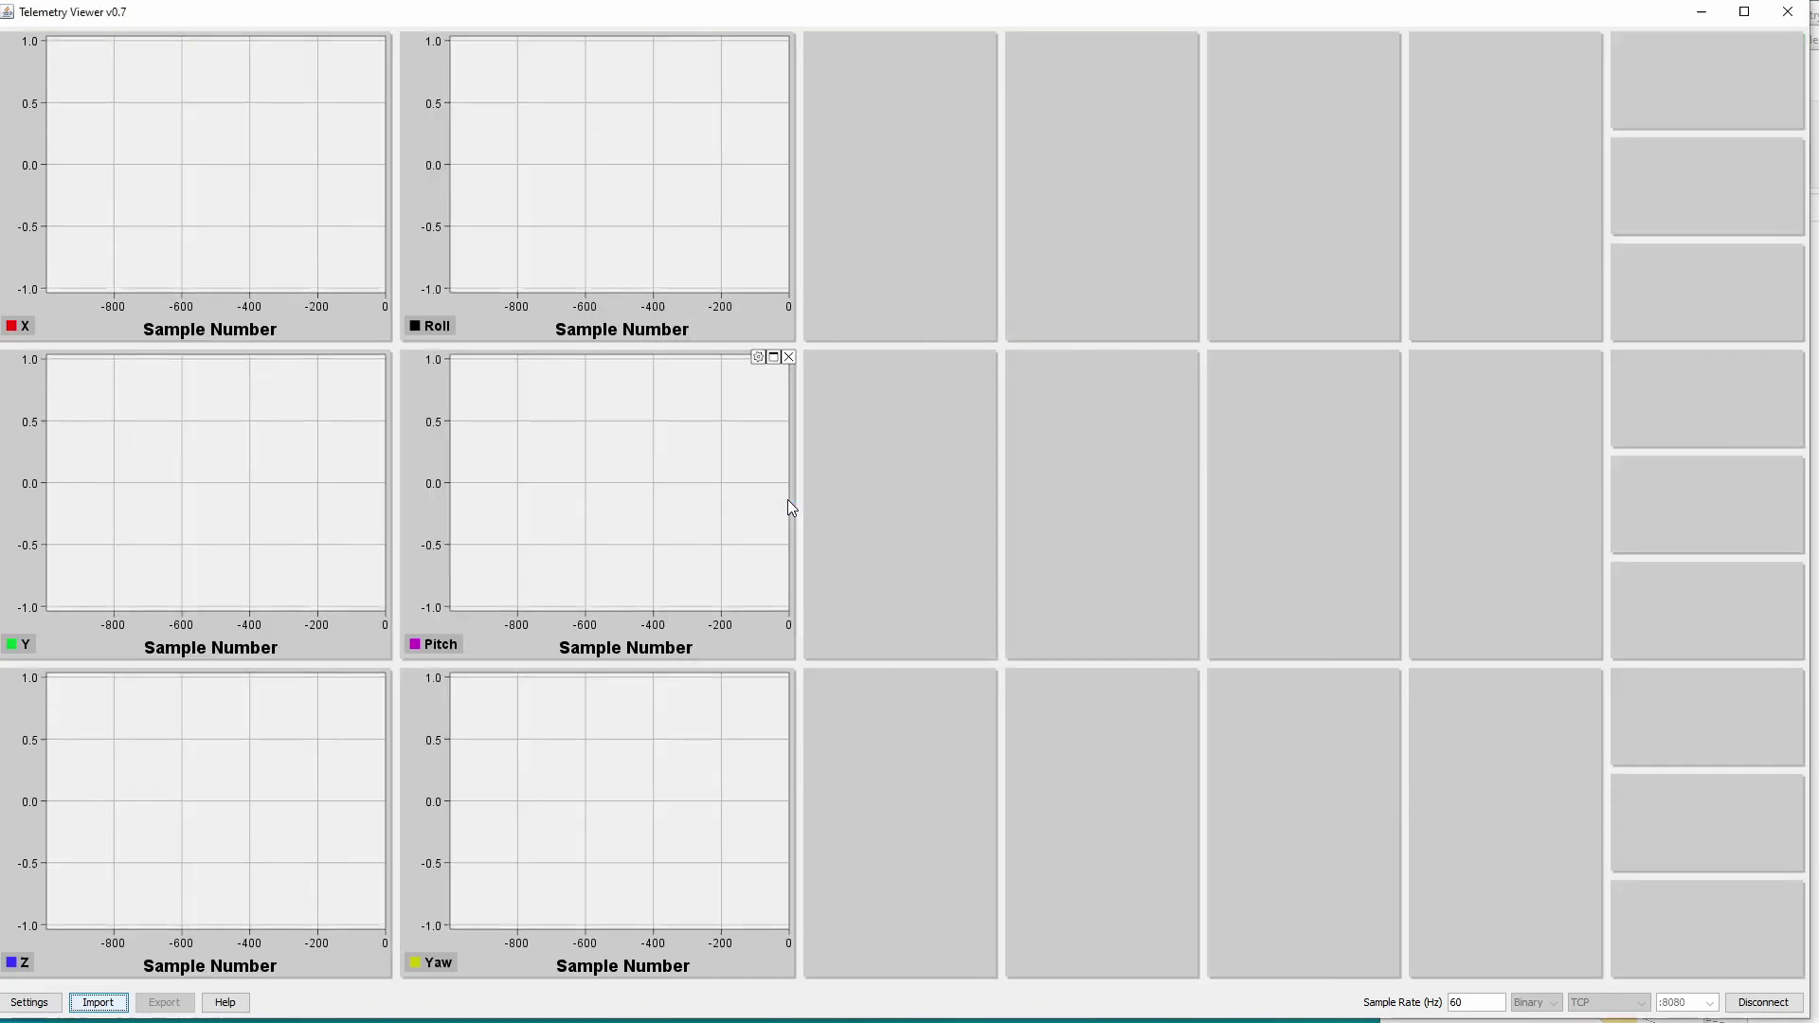
Add a SingleTelemetrySender under VivePuck 2 and confirm its 127.0.0.1 port 8080 target
key(alt+Tab)
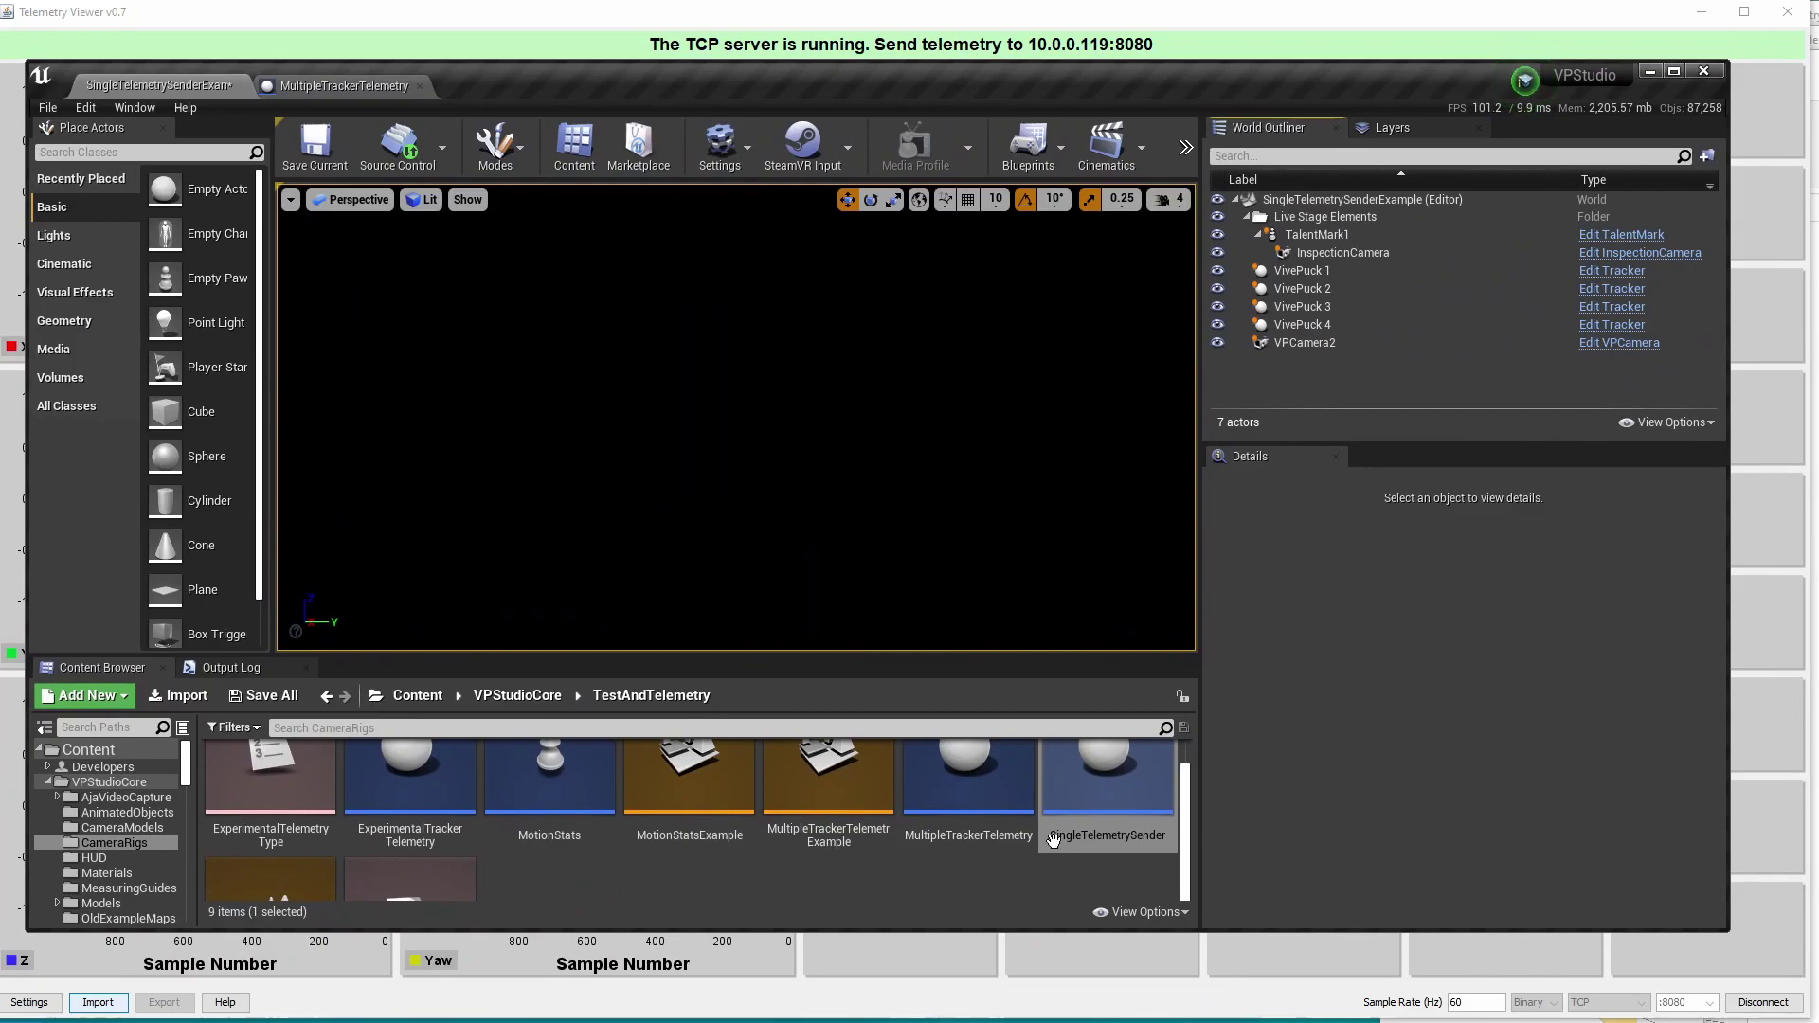
drag(1054, 840, 1036, 444)
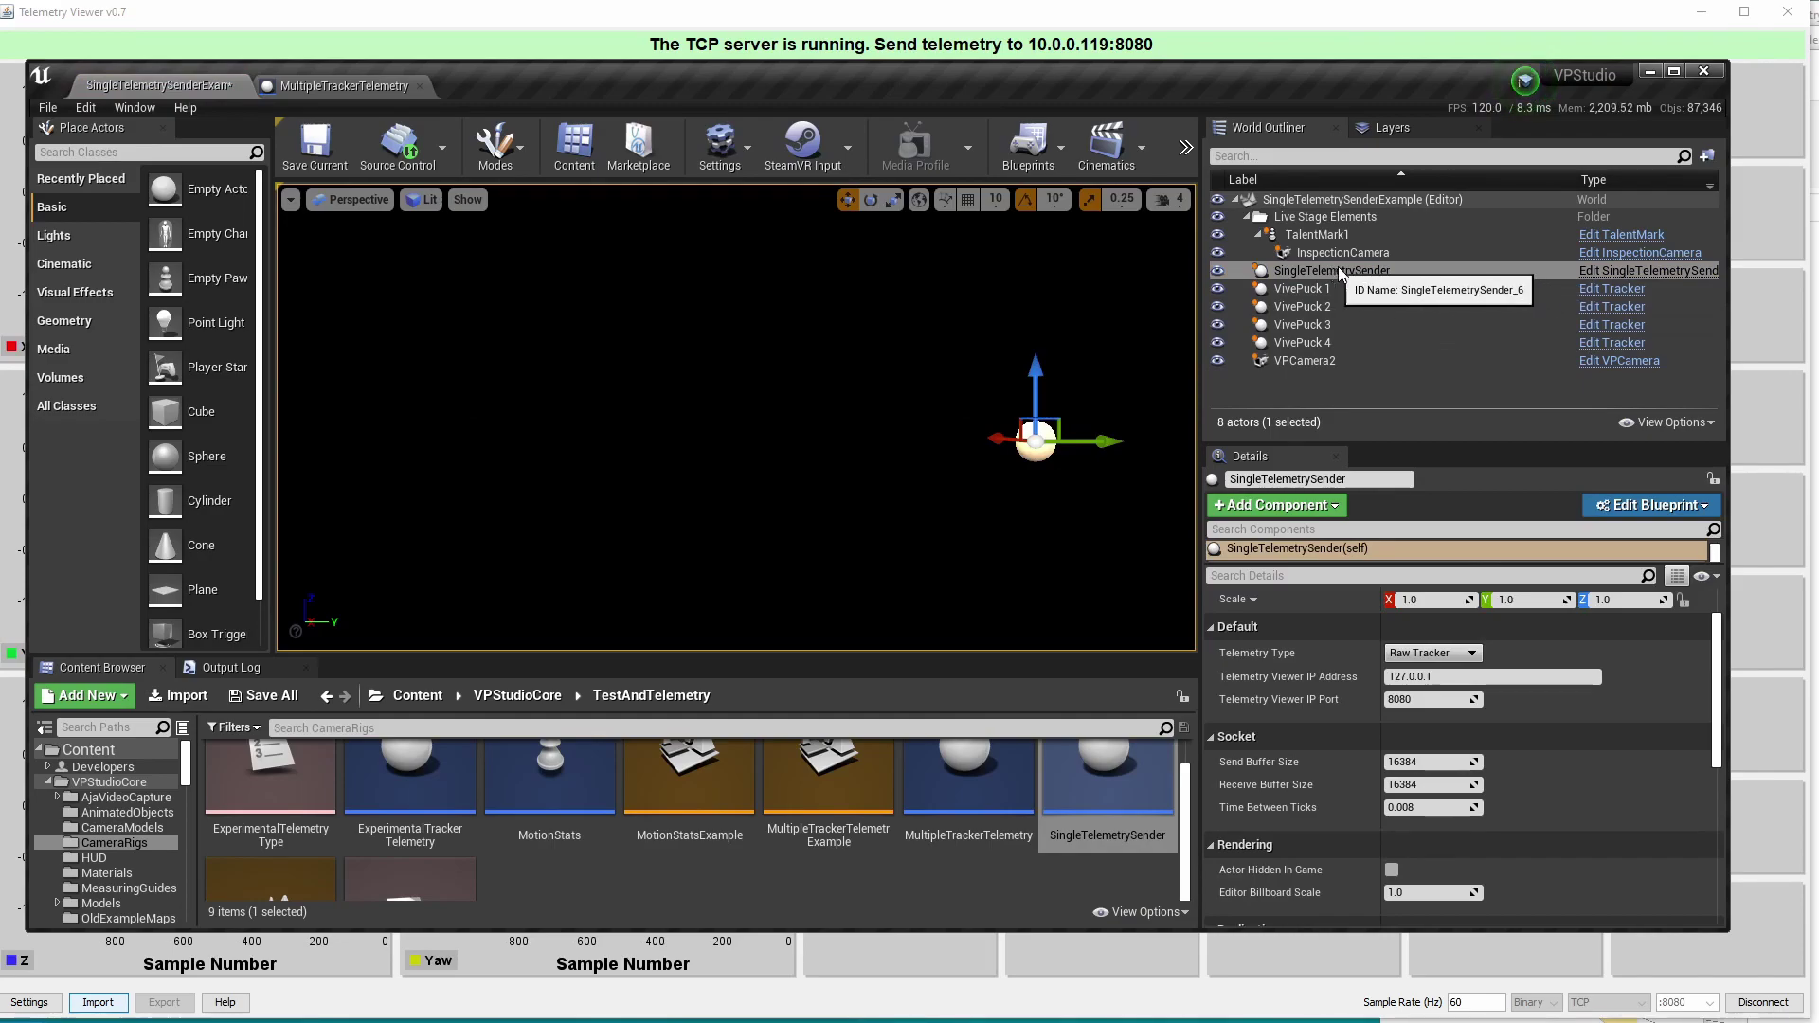
drag(1373, 271, 1323, 305)
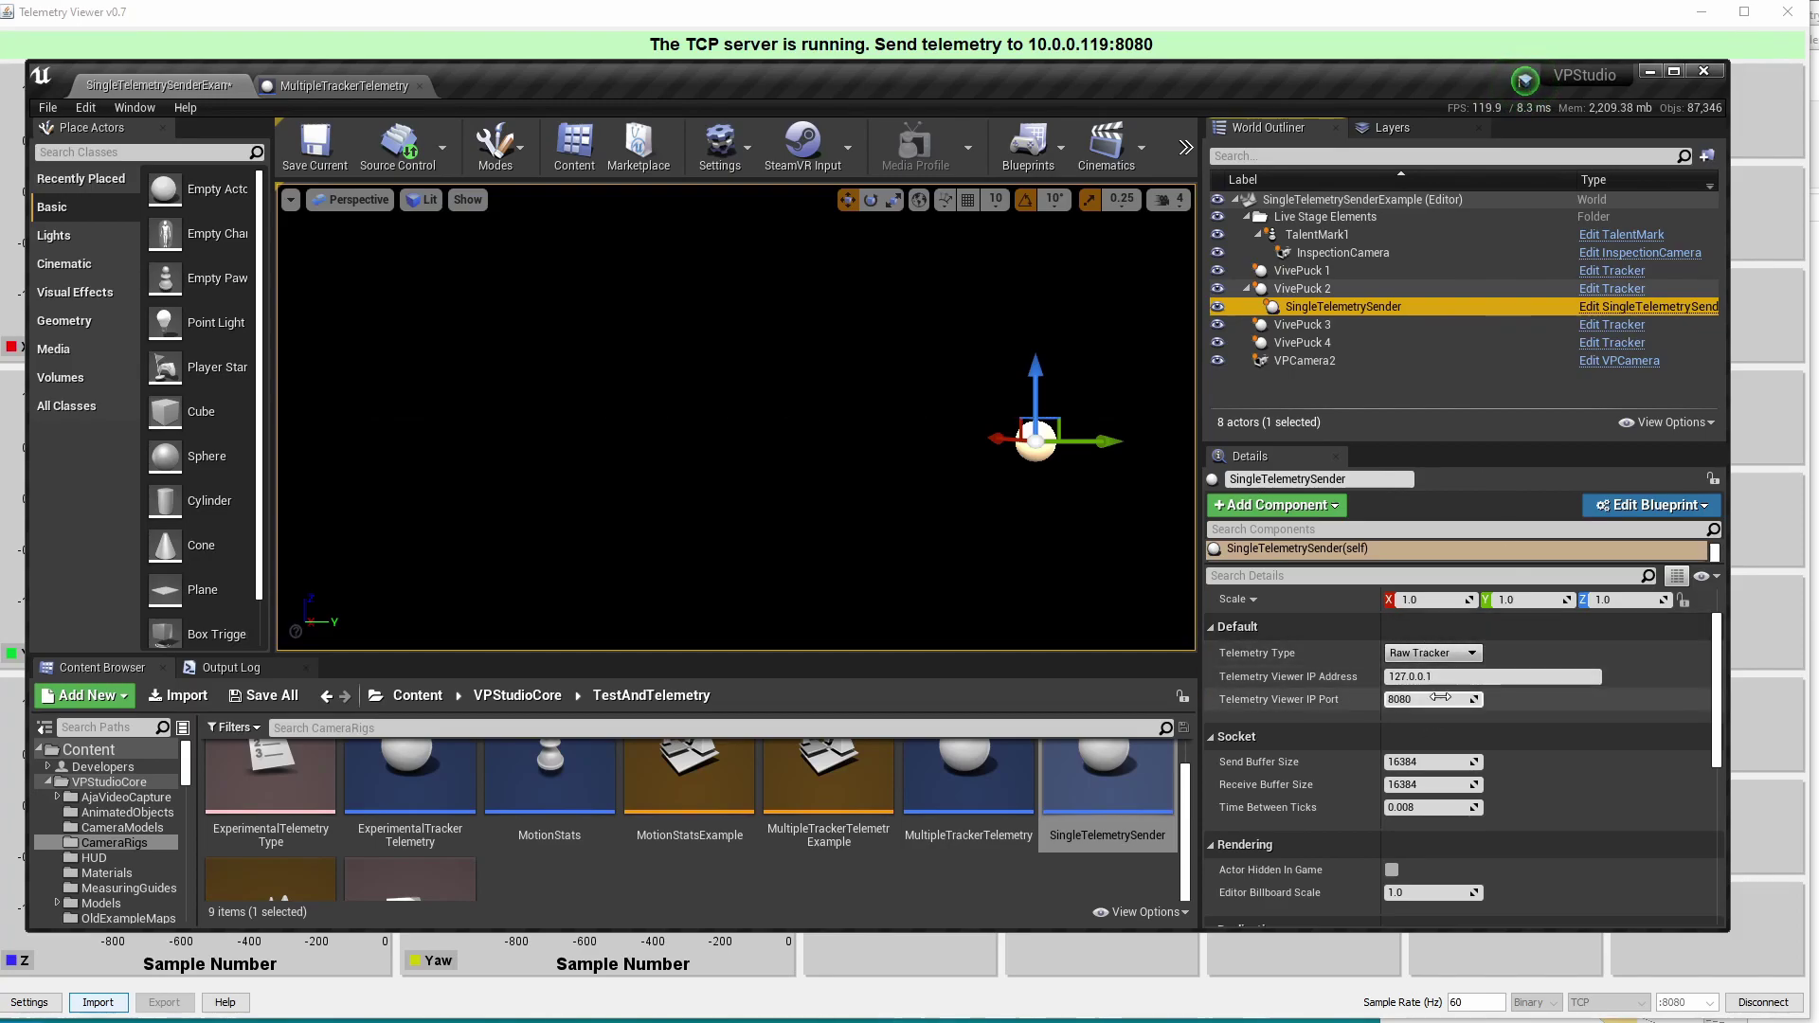
click(1462, 676)
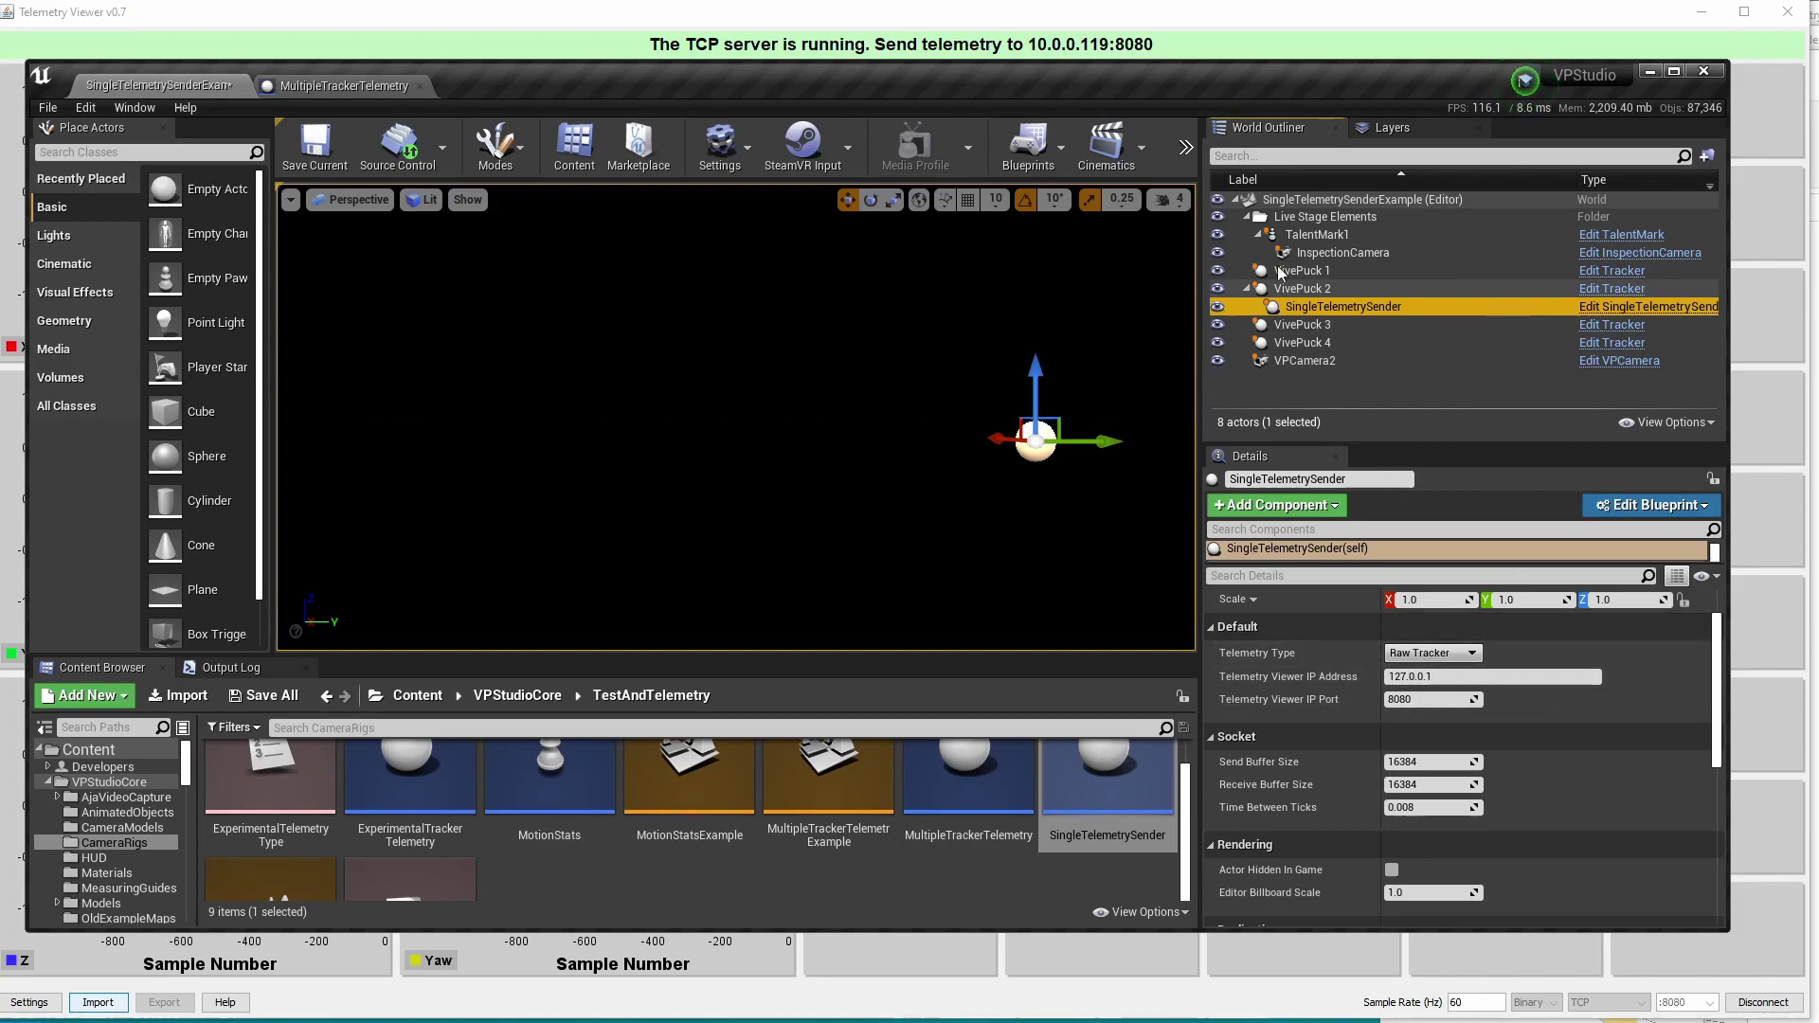
click(1186, 146)
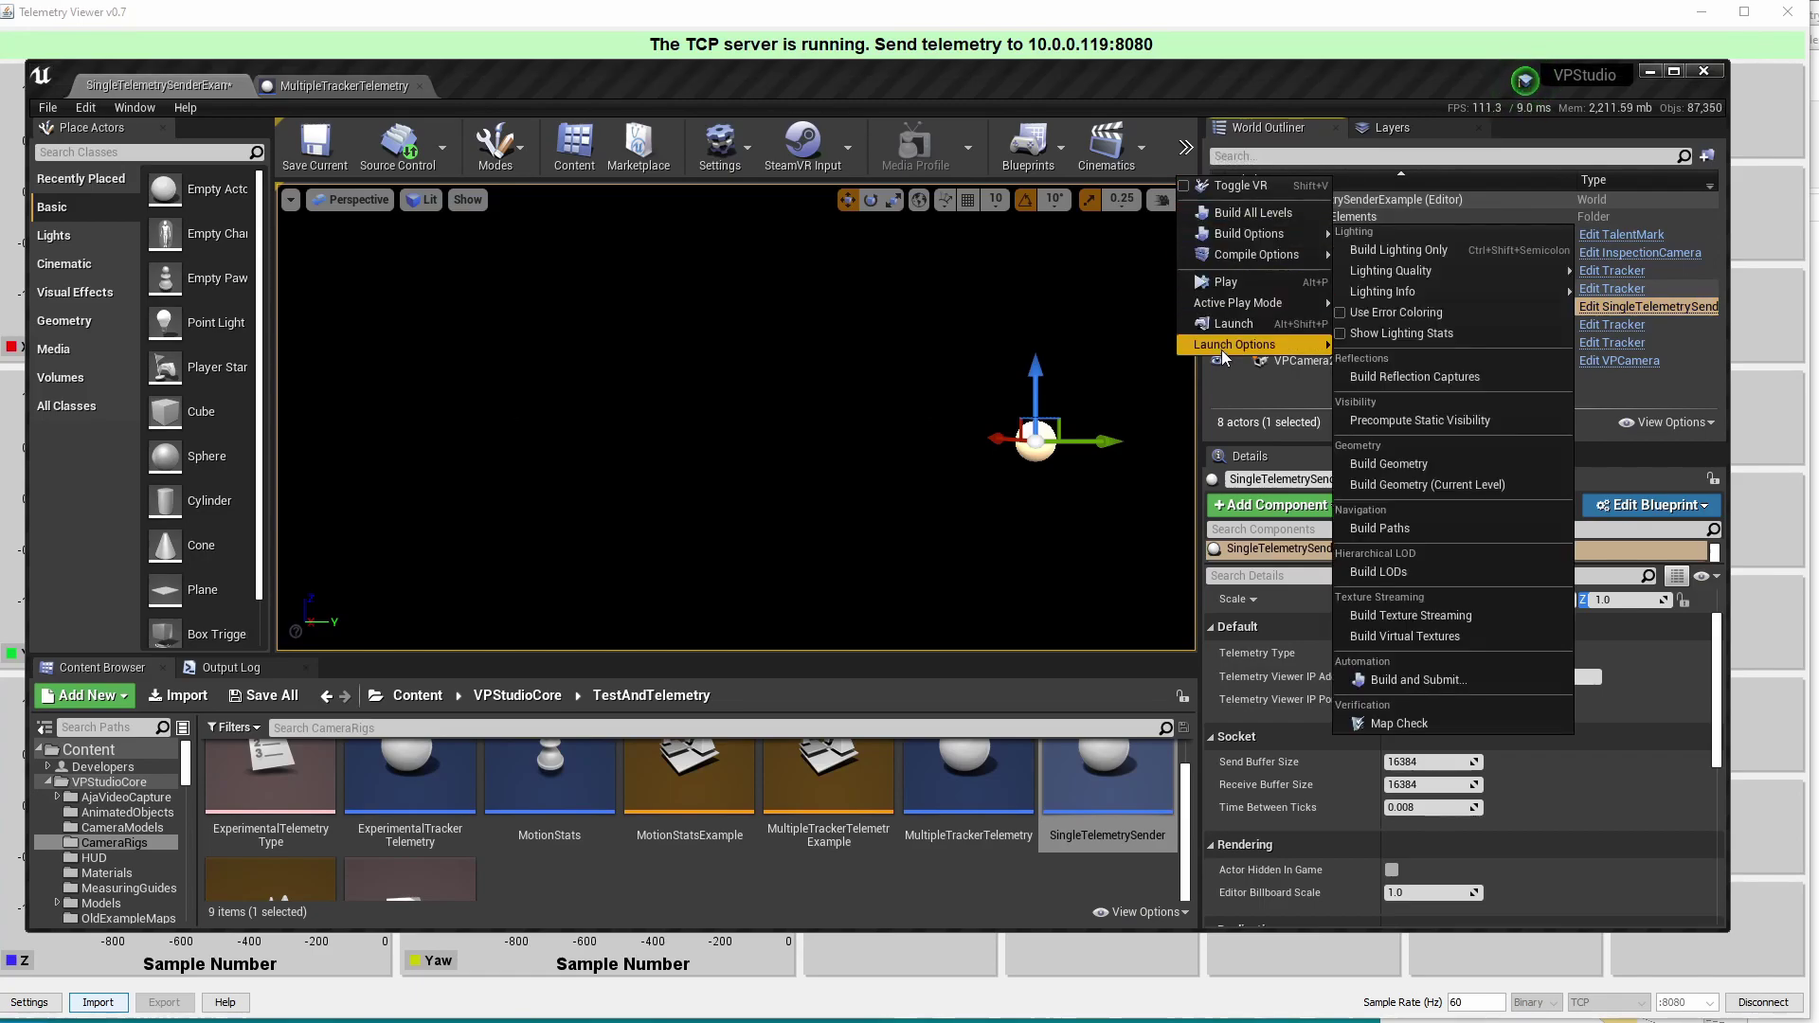
Start Play In Editor and watch one tracker's XYZ and roll/pitch/yaw charts stream in Telemetry Viewer
click(1231, 283)
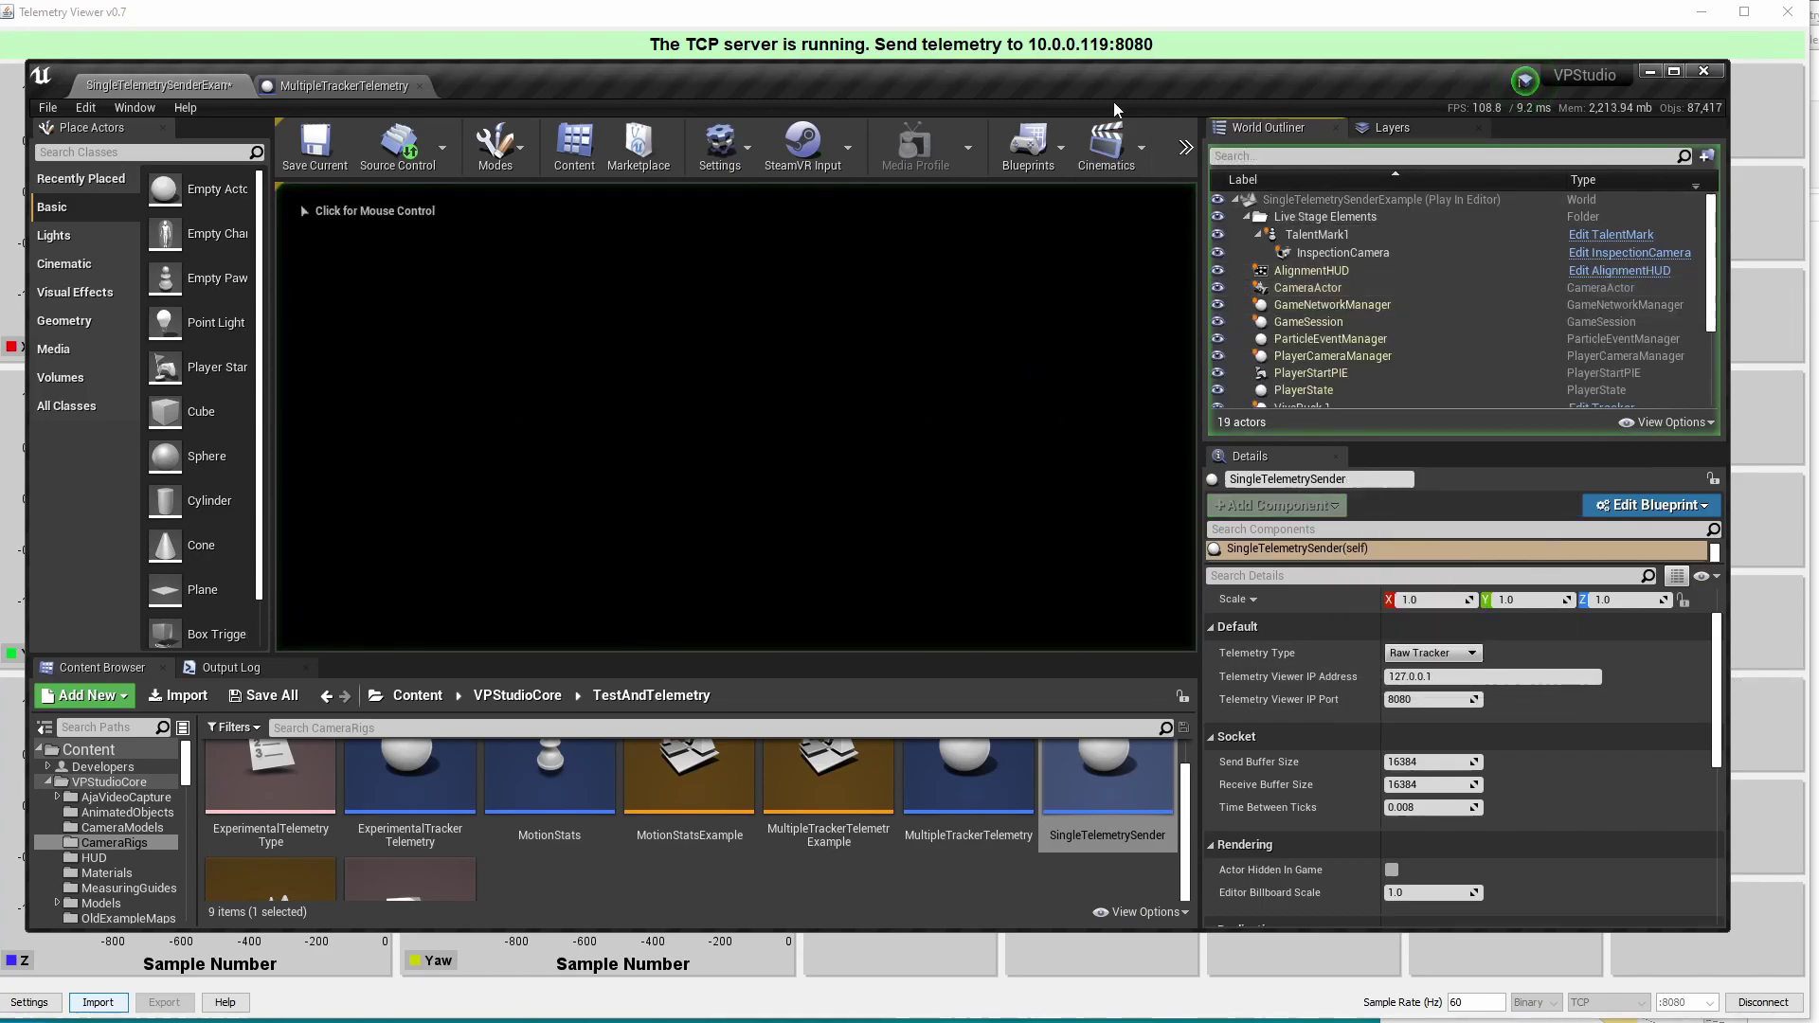
key(alt+Tab)
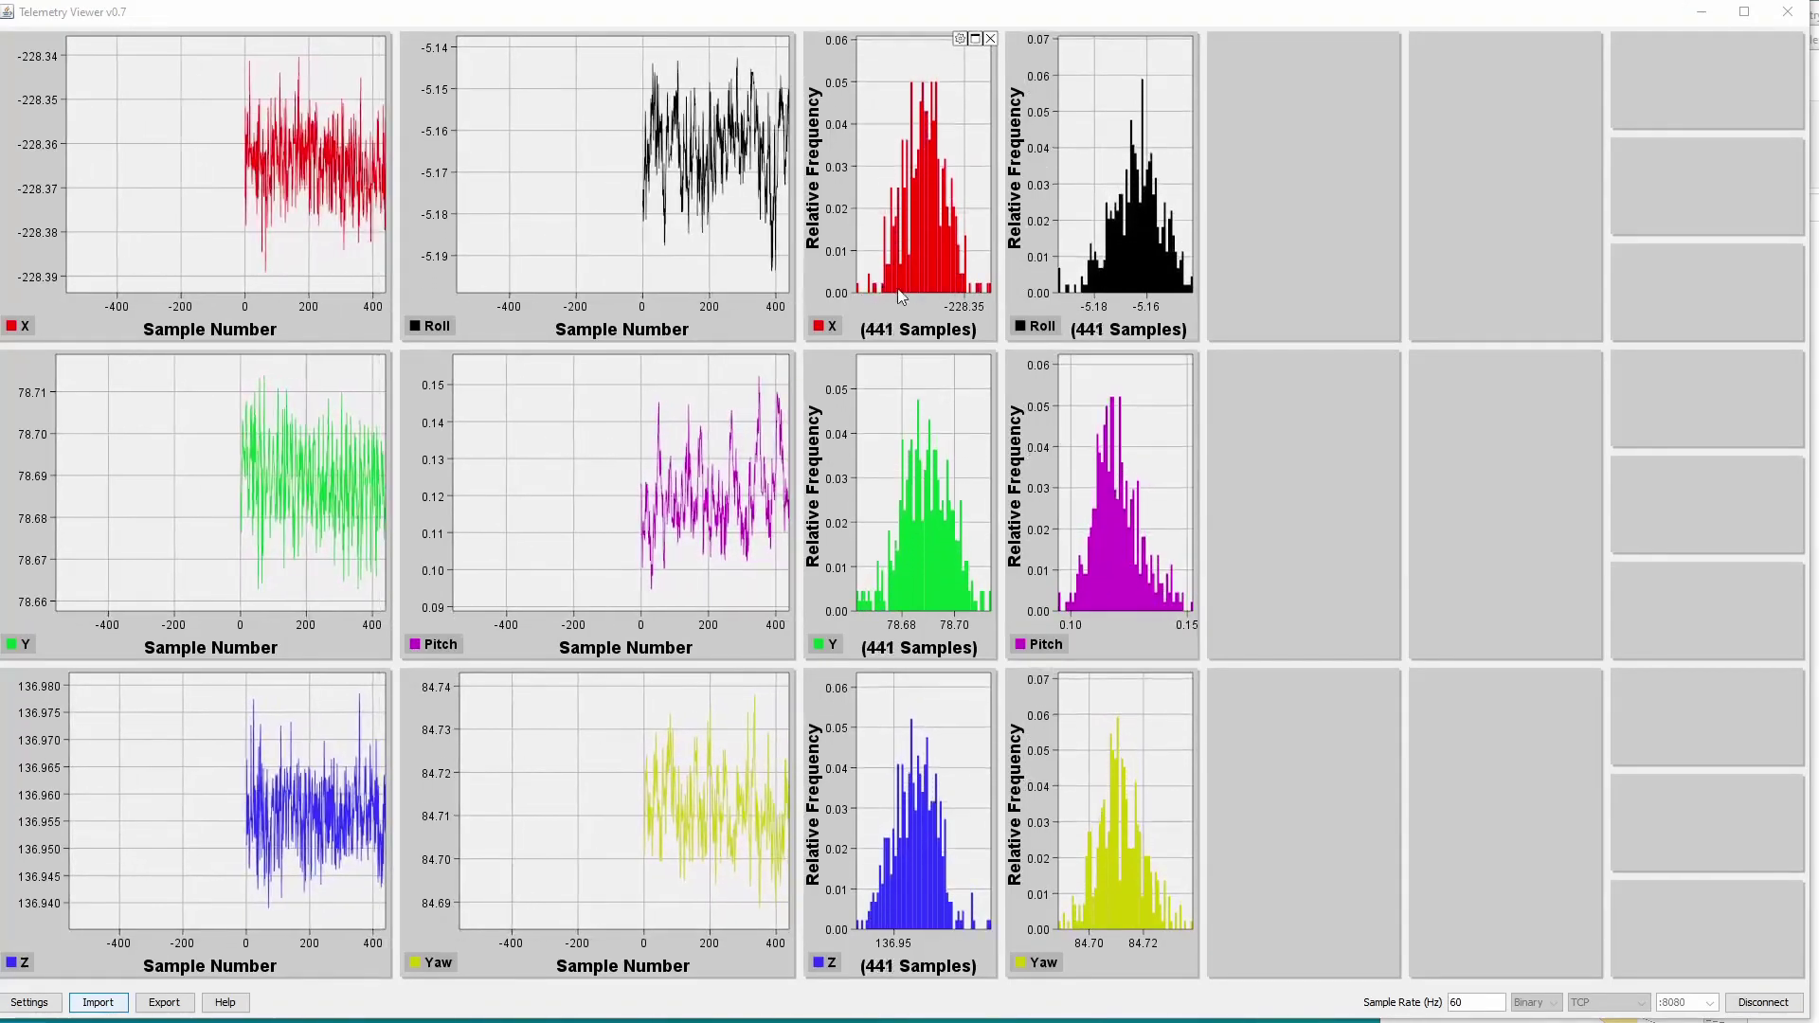
mouse_move(992, 287)
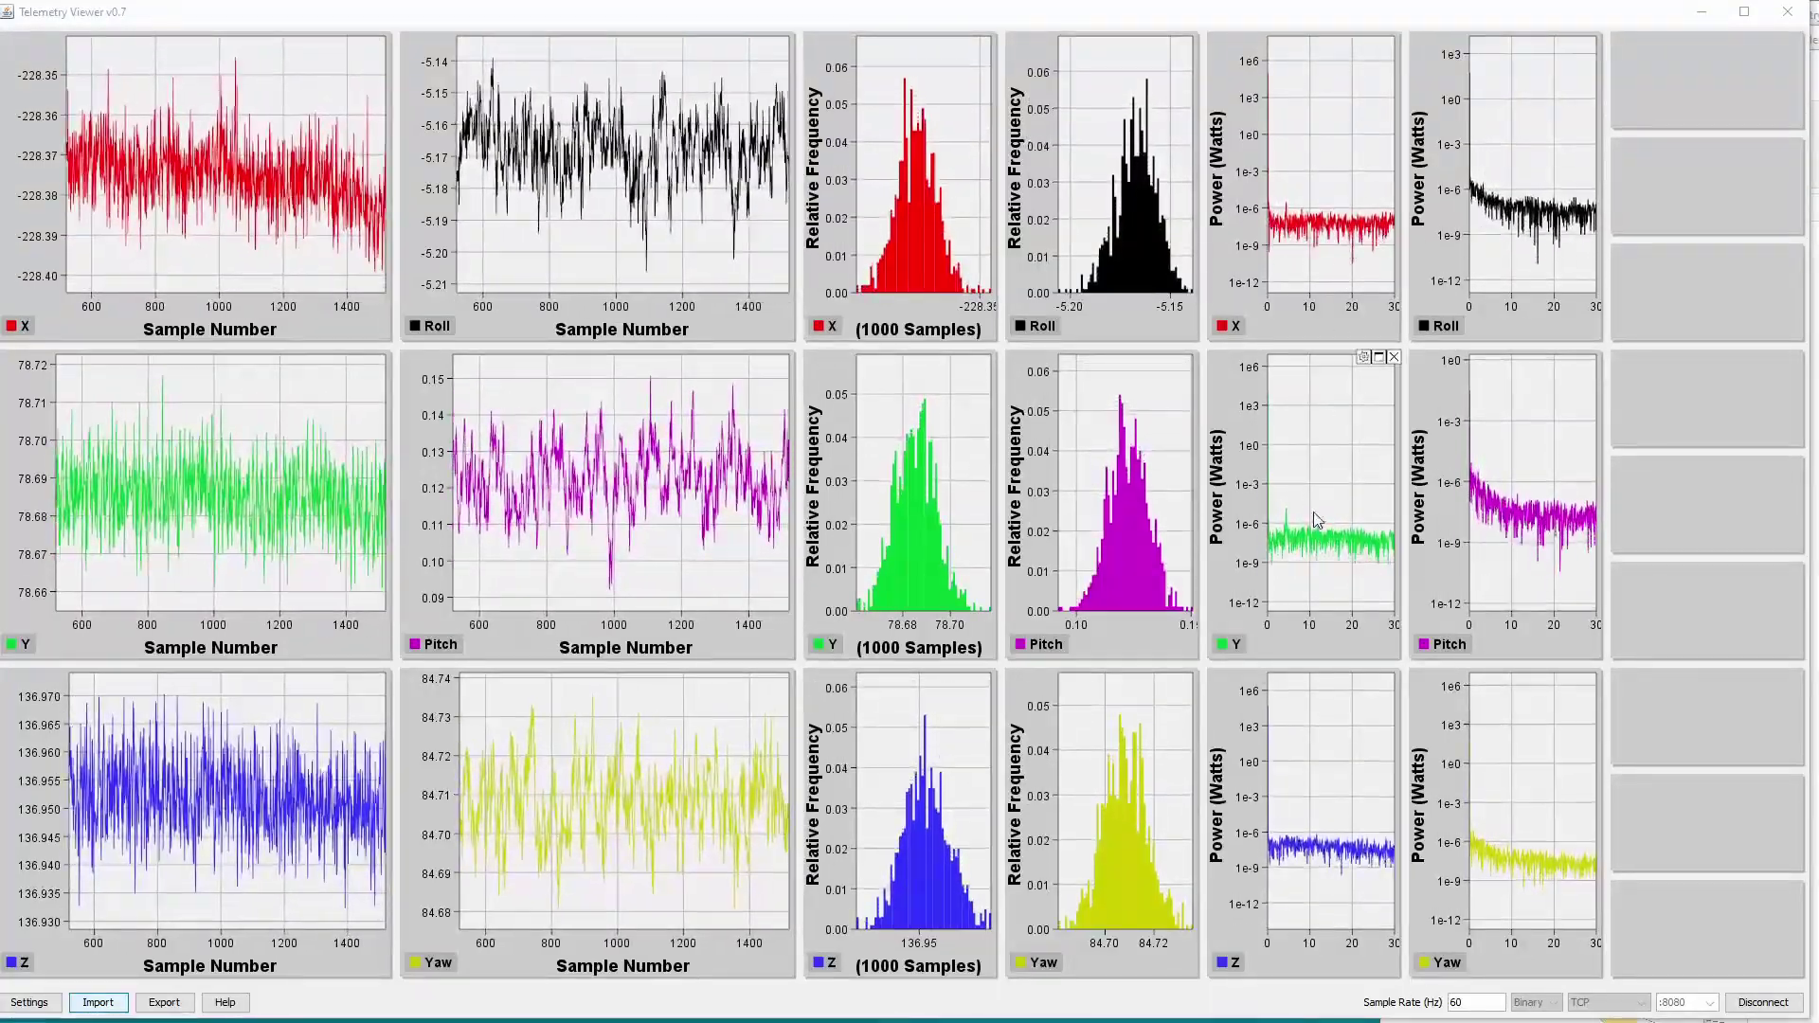
mouse_move(1362, 519)
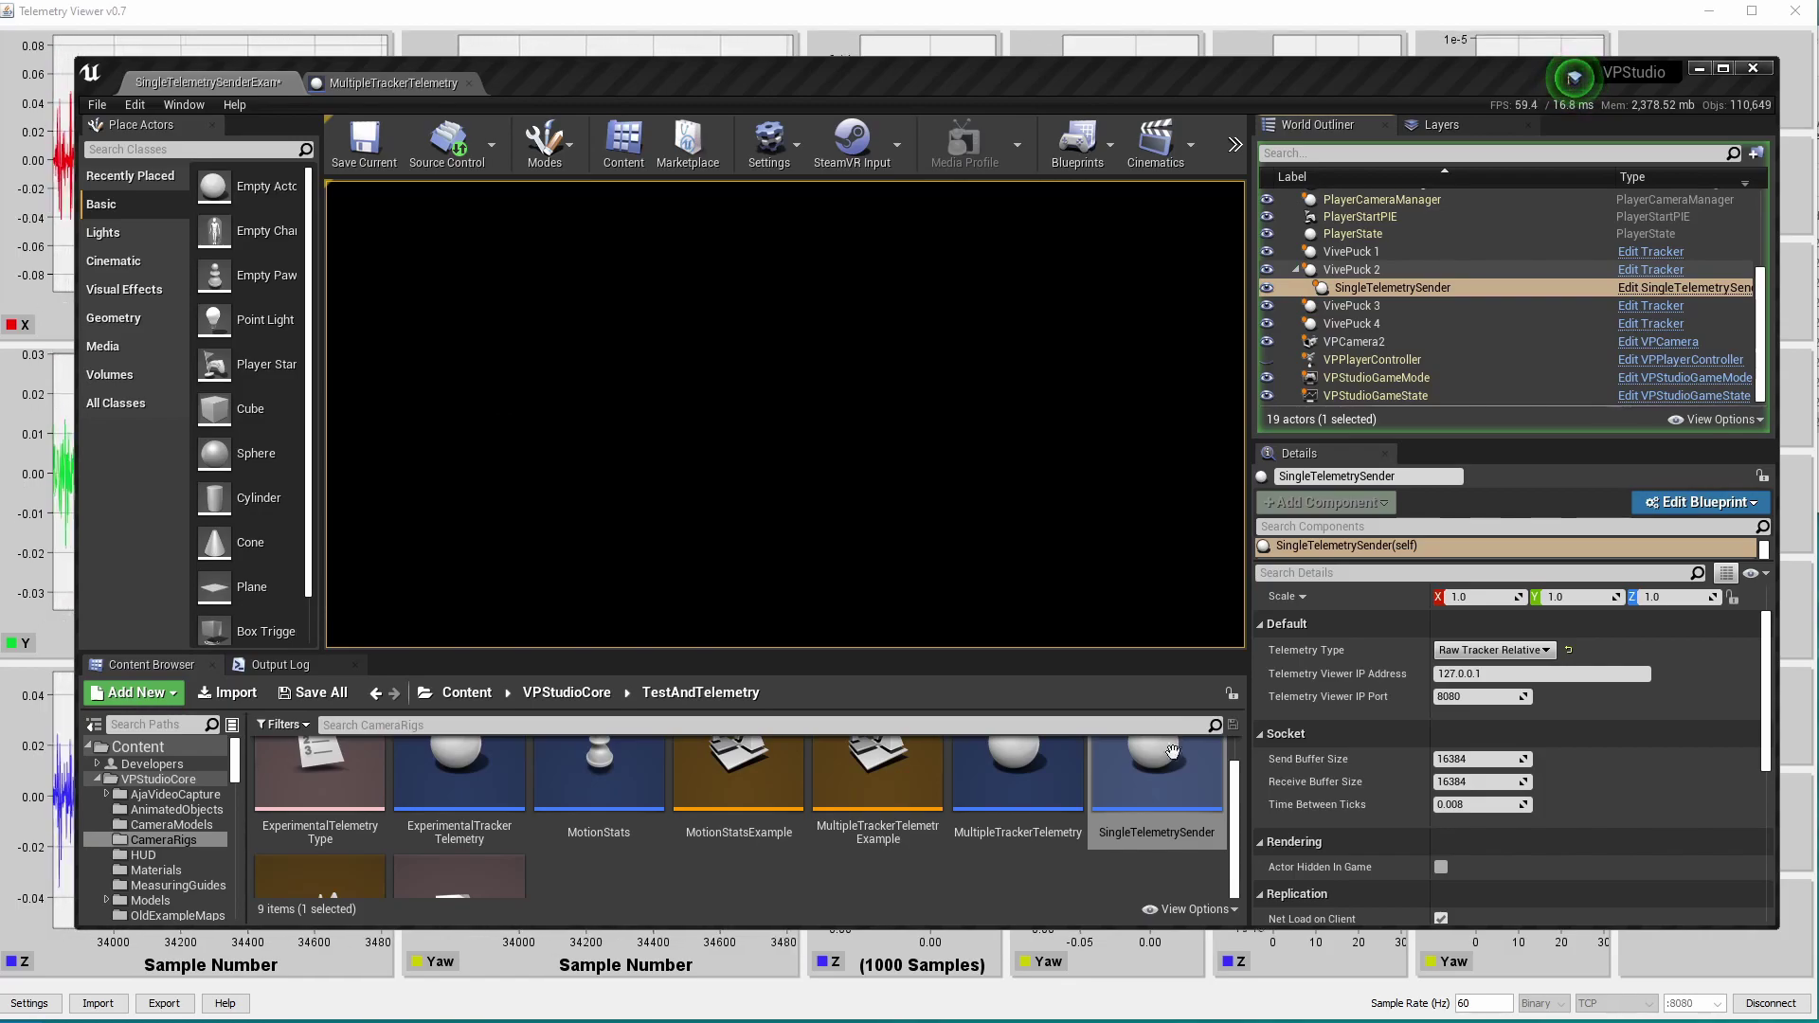
Move the Unreal editor aside to watch Raw Tracker Relative values stream near zero
key(alt+Tab)
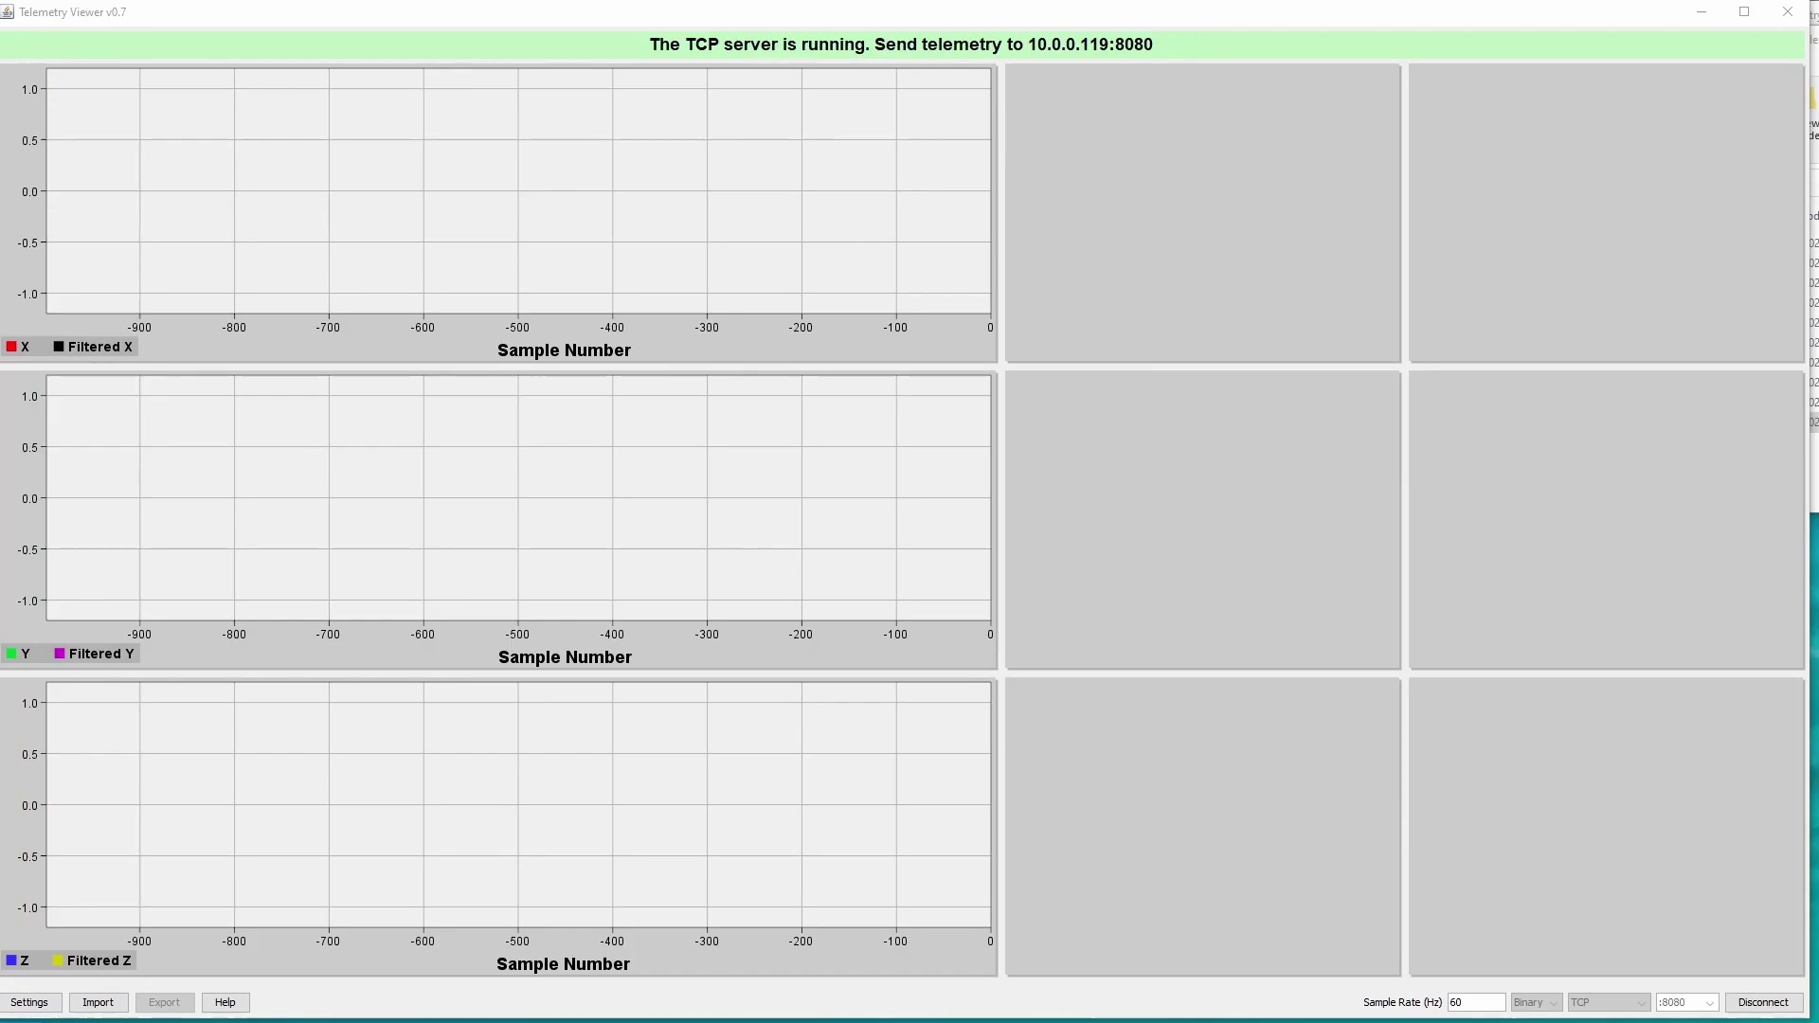
Import MultipleTrackerTelemetryFor4Trackers.txt from the TelemetryViewer folder
click(109, 1009)
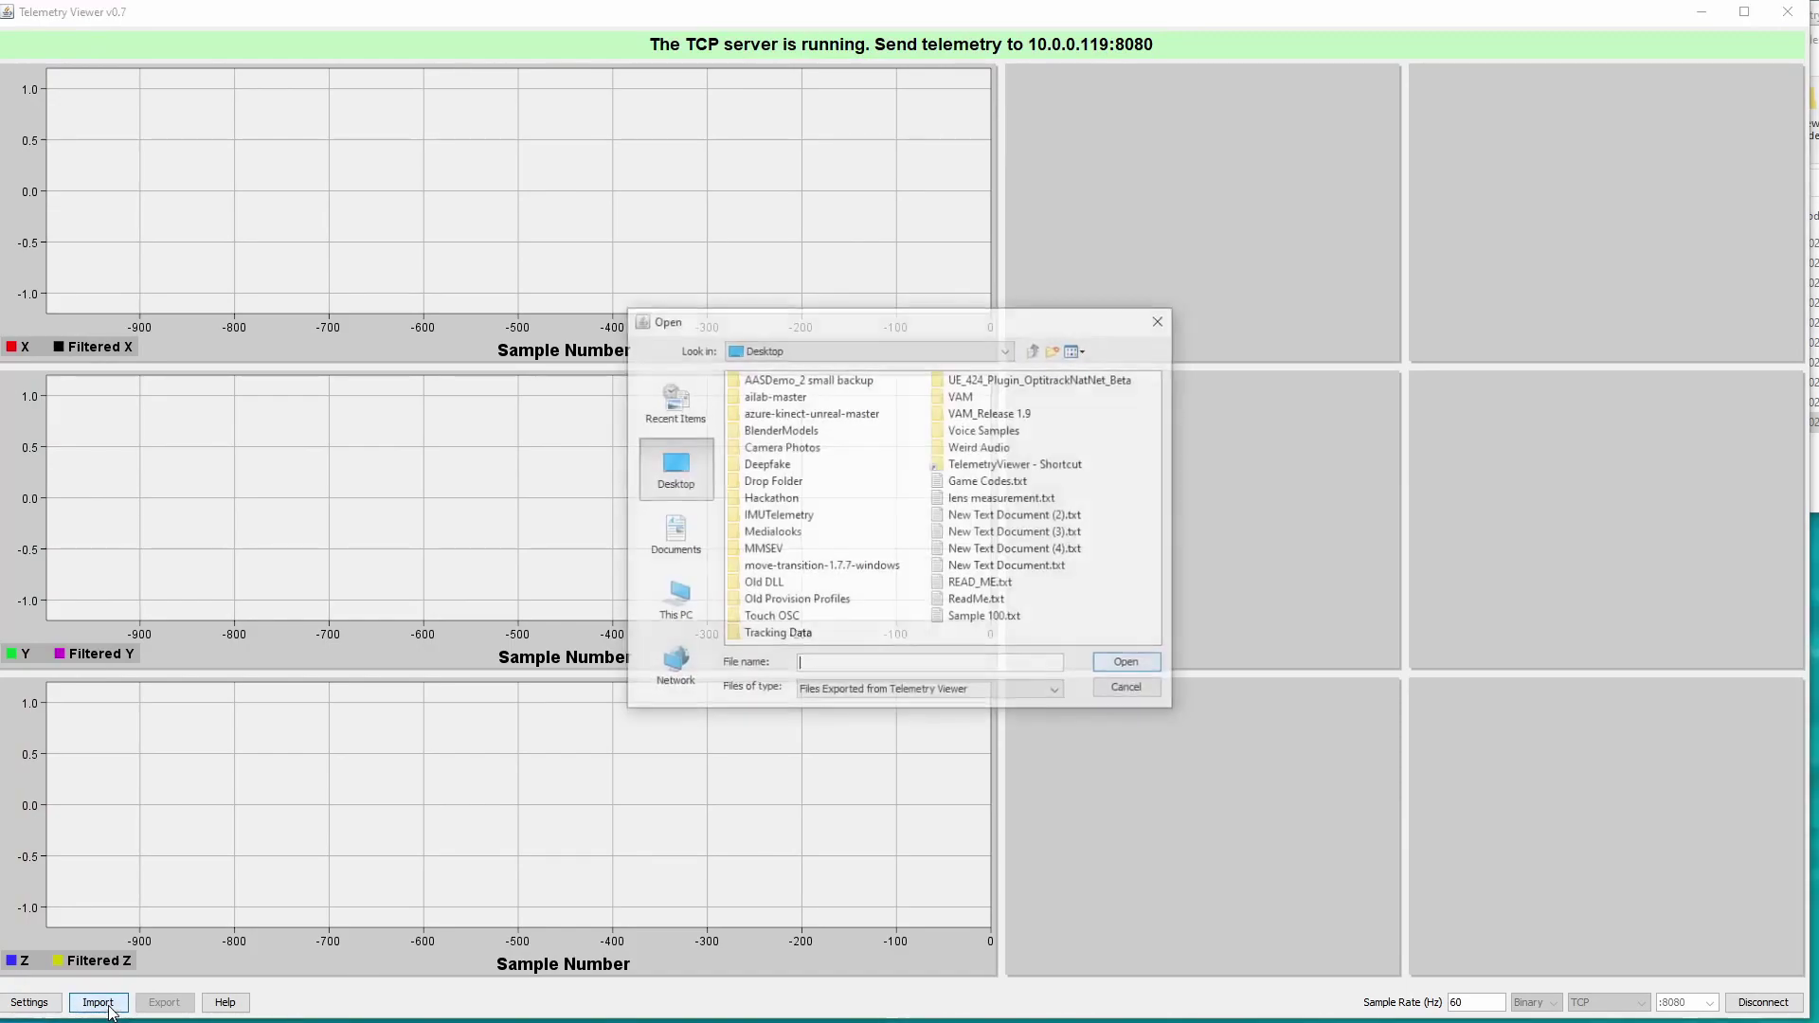
double_click(1008, 465)
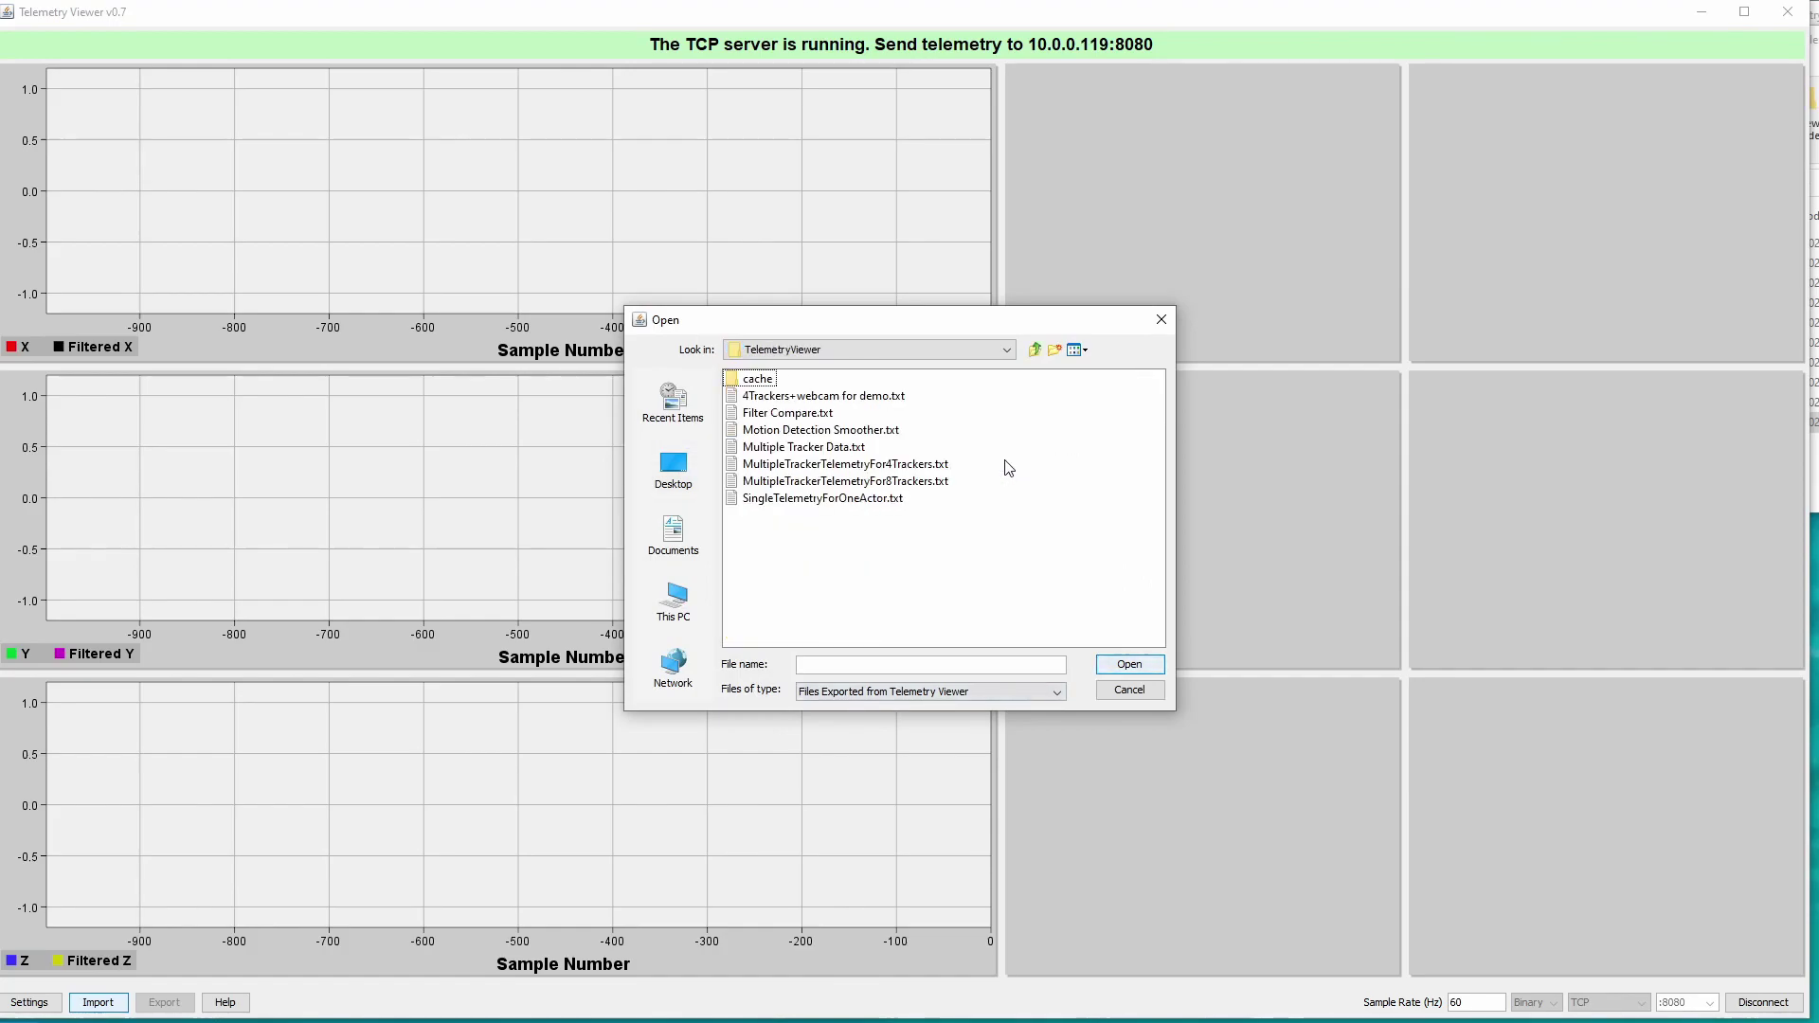
double_click(890, 464)
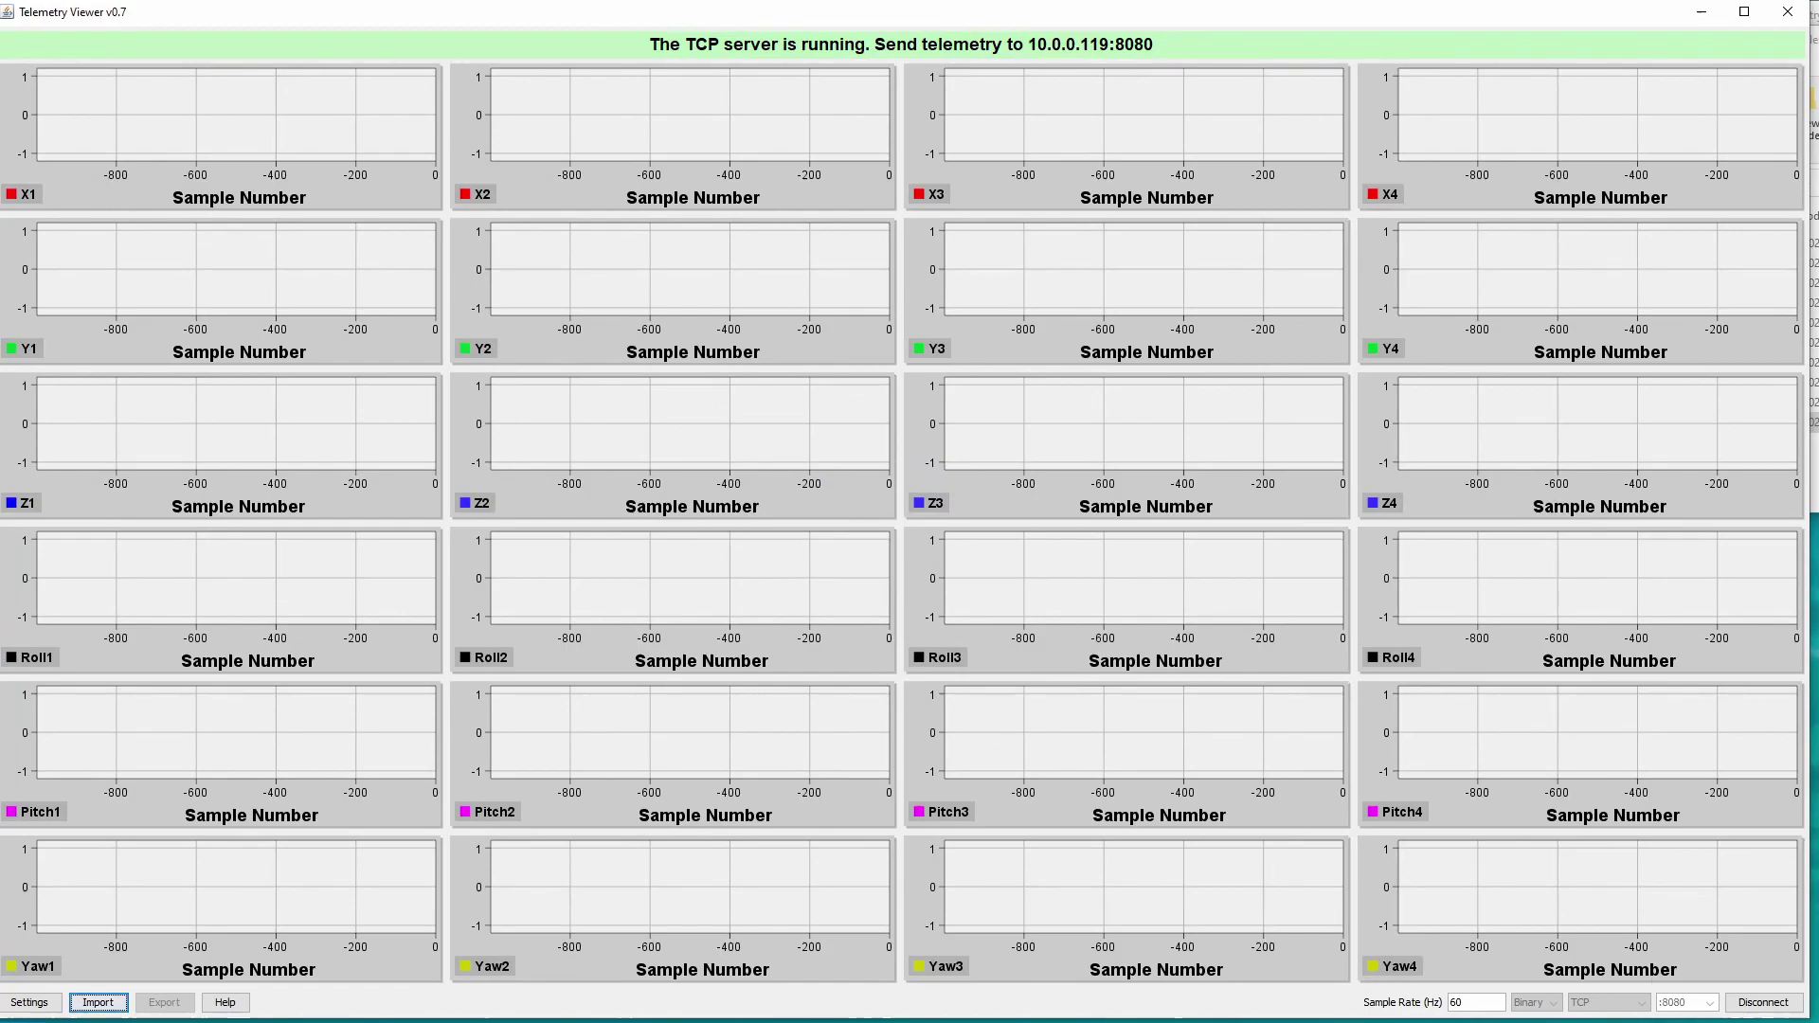
Place a MultipleTrackerTelemetry actor with 4 maximum pucks into the Unreal level
key(alt+Tab)
drag(1244, 299, 1040, 77)
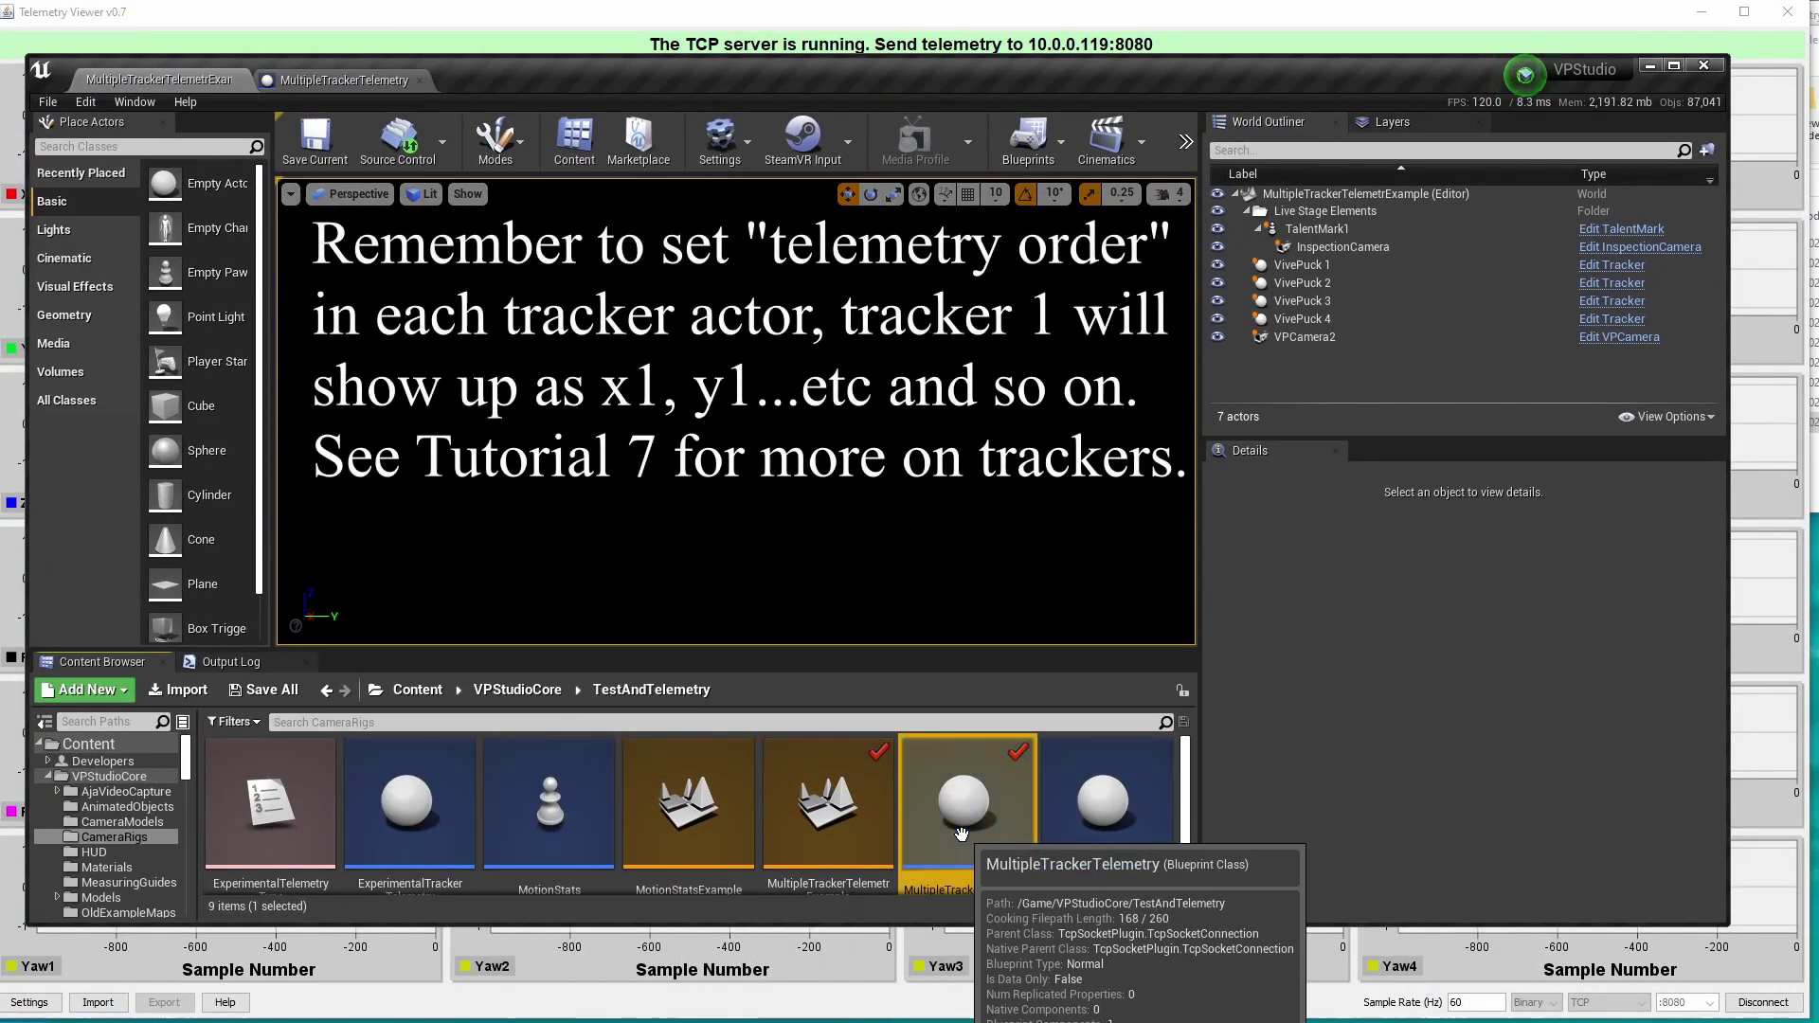
drag(961, 834, 929, 495)
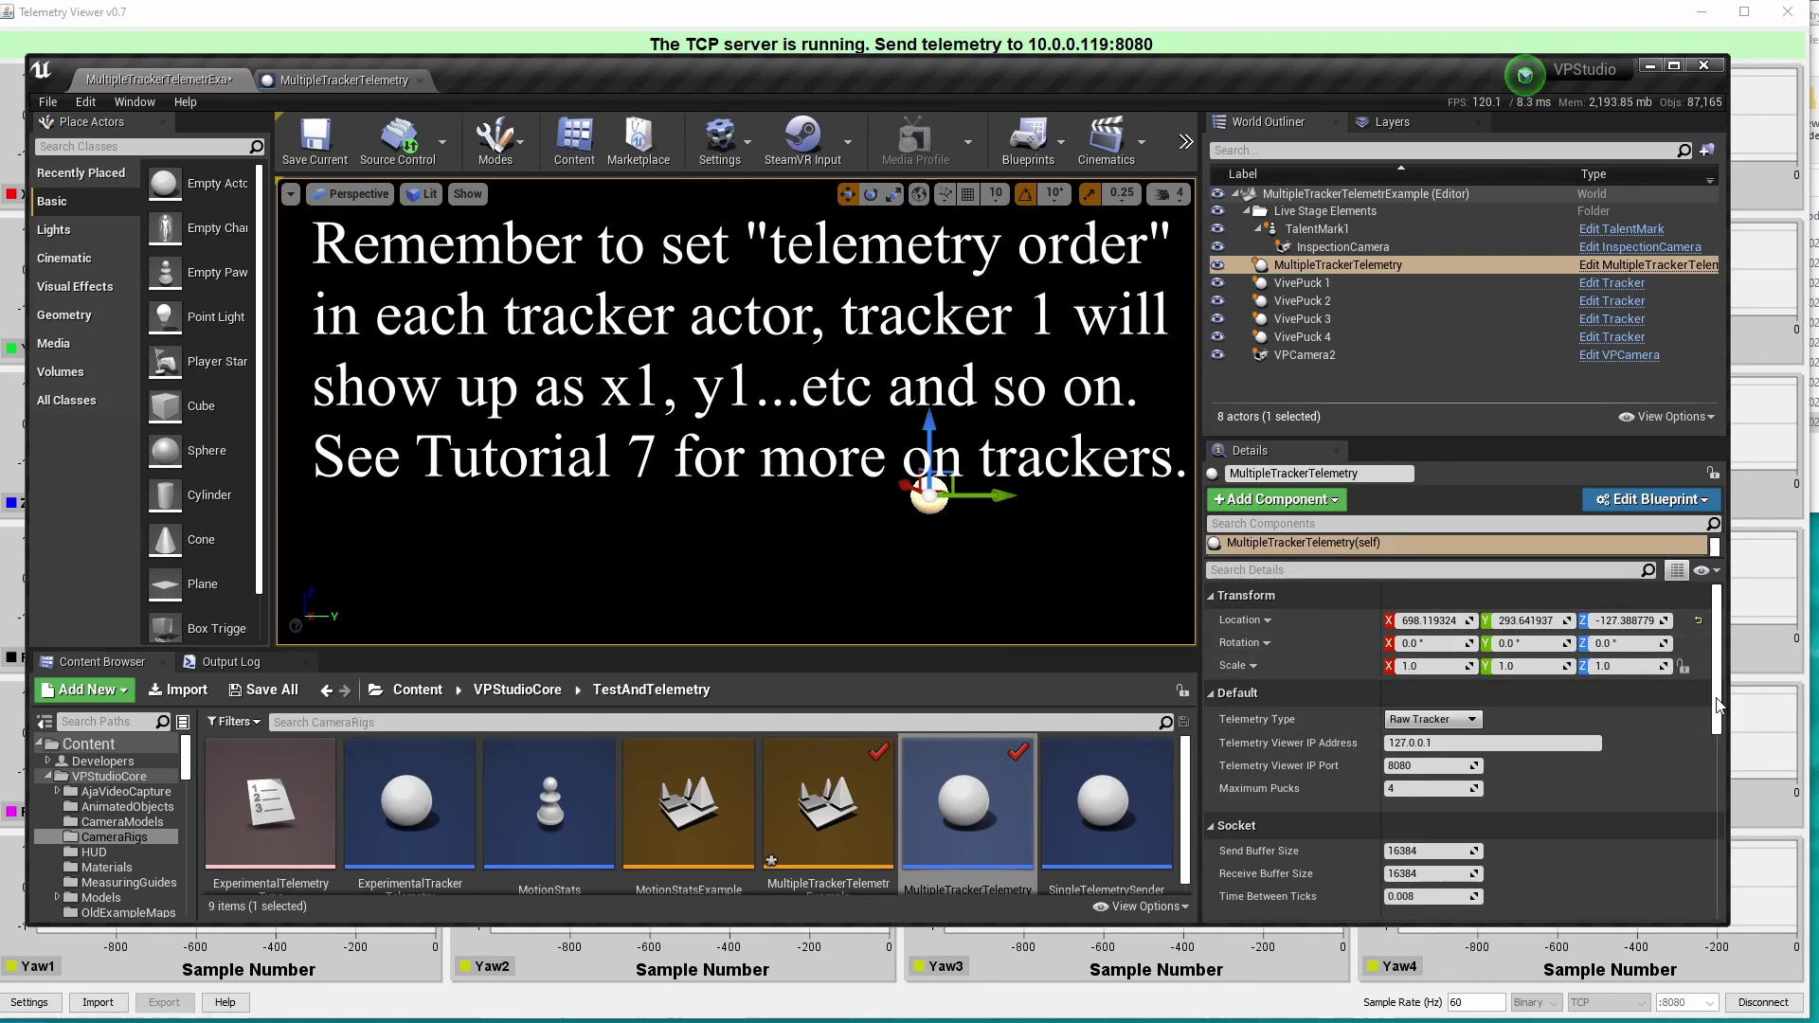
scroll(1718, 705, down, 2)
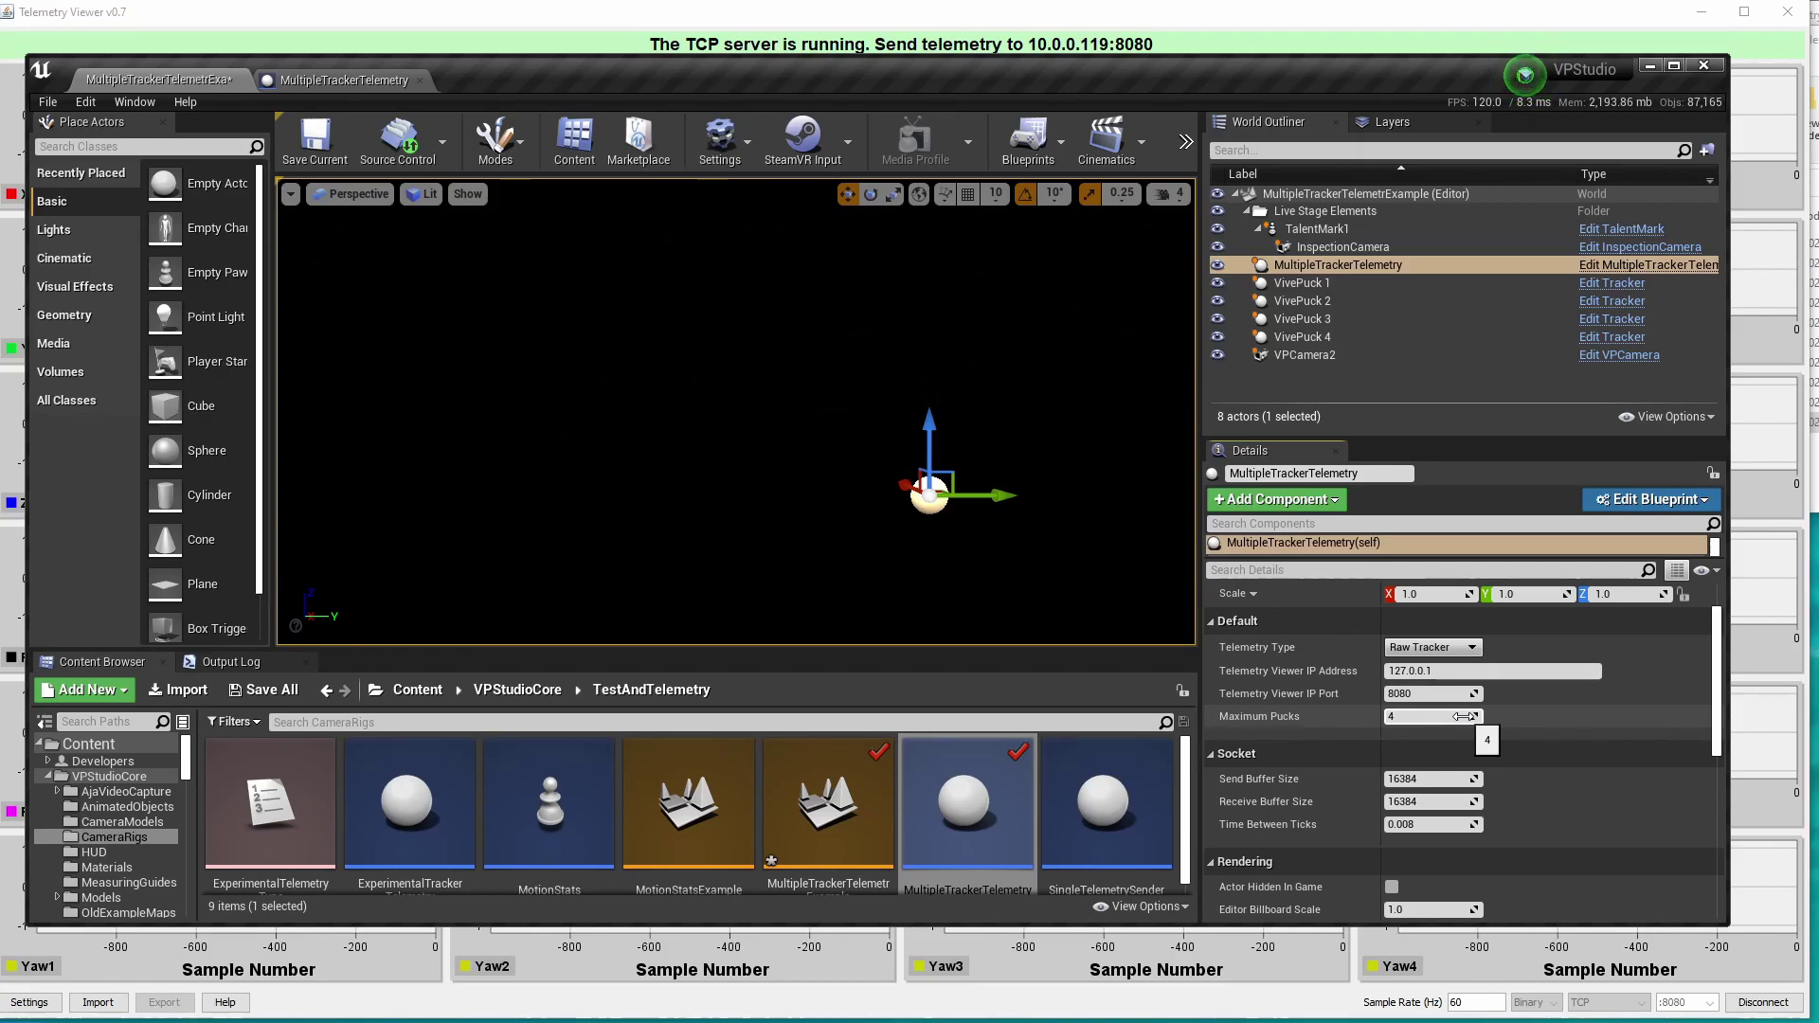
Start Play In Editor and move the editor aside to reveal the live X1–Yaw4 charts
click(1185, 141)
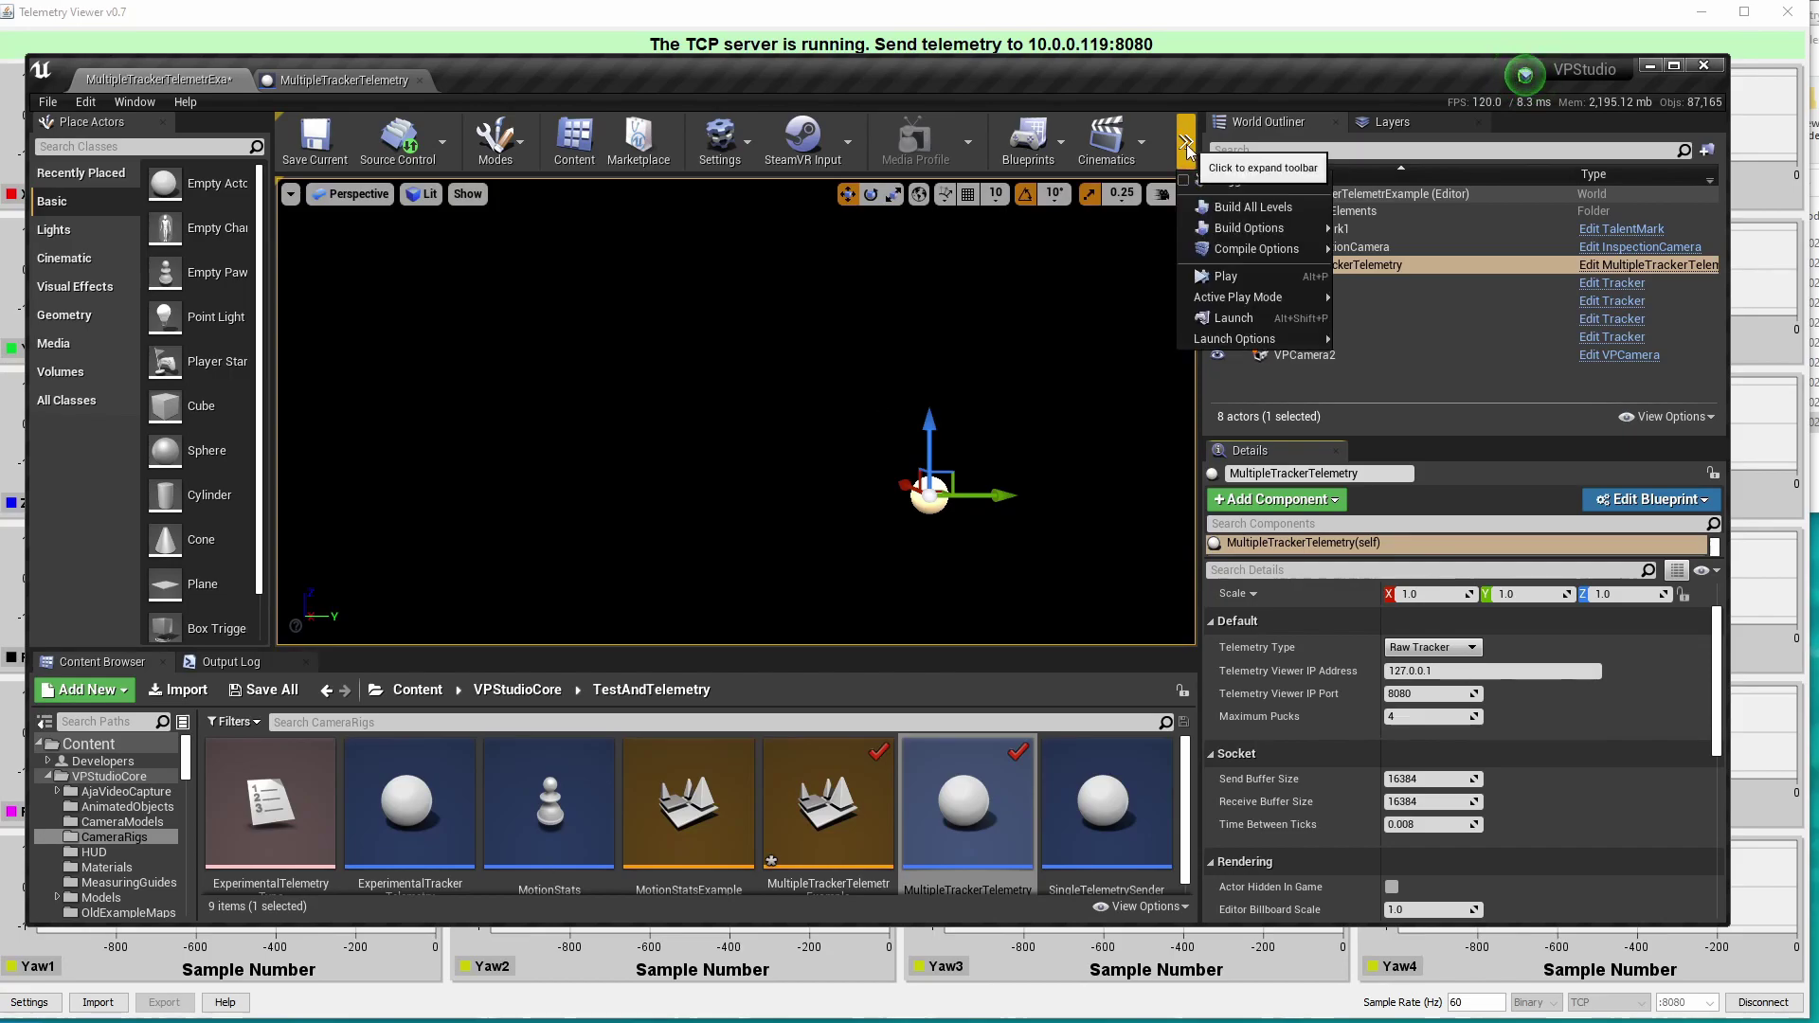
mouse_move(1238, 297)
click(1630, 270)
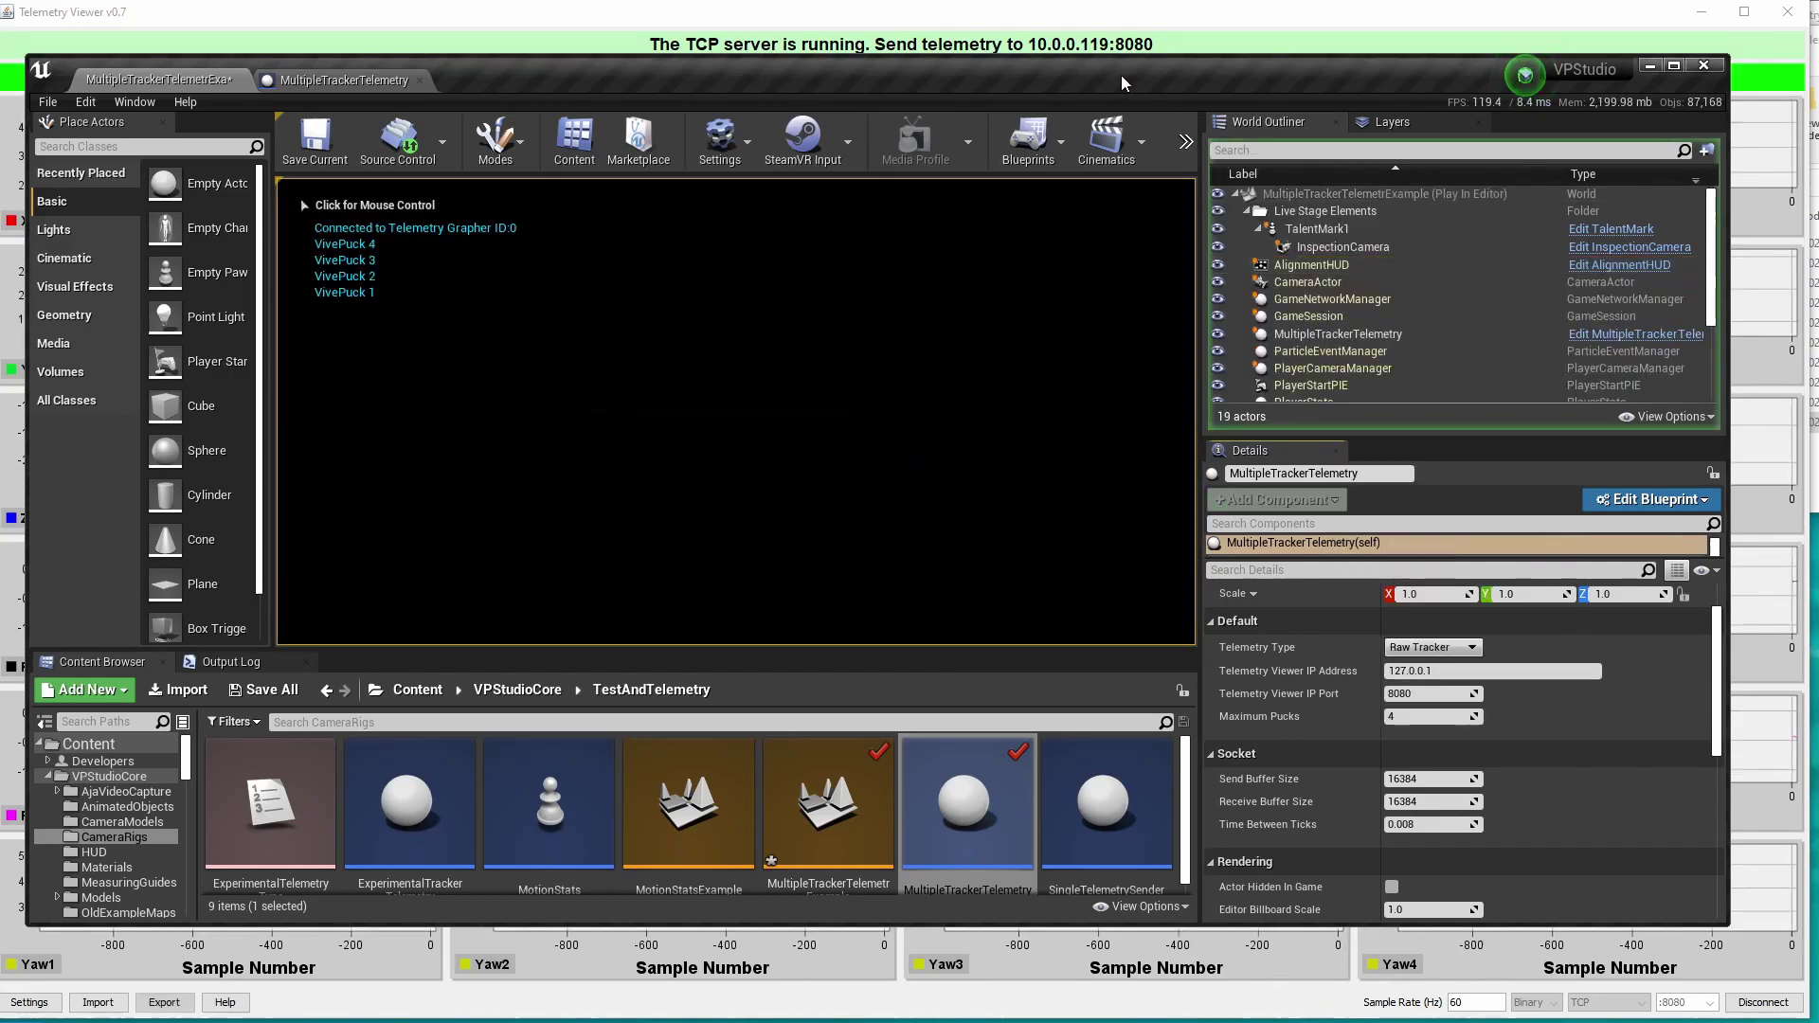
drag(1122, 76, 1818, 539)
drag(1122, 542, 1818, 663)
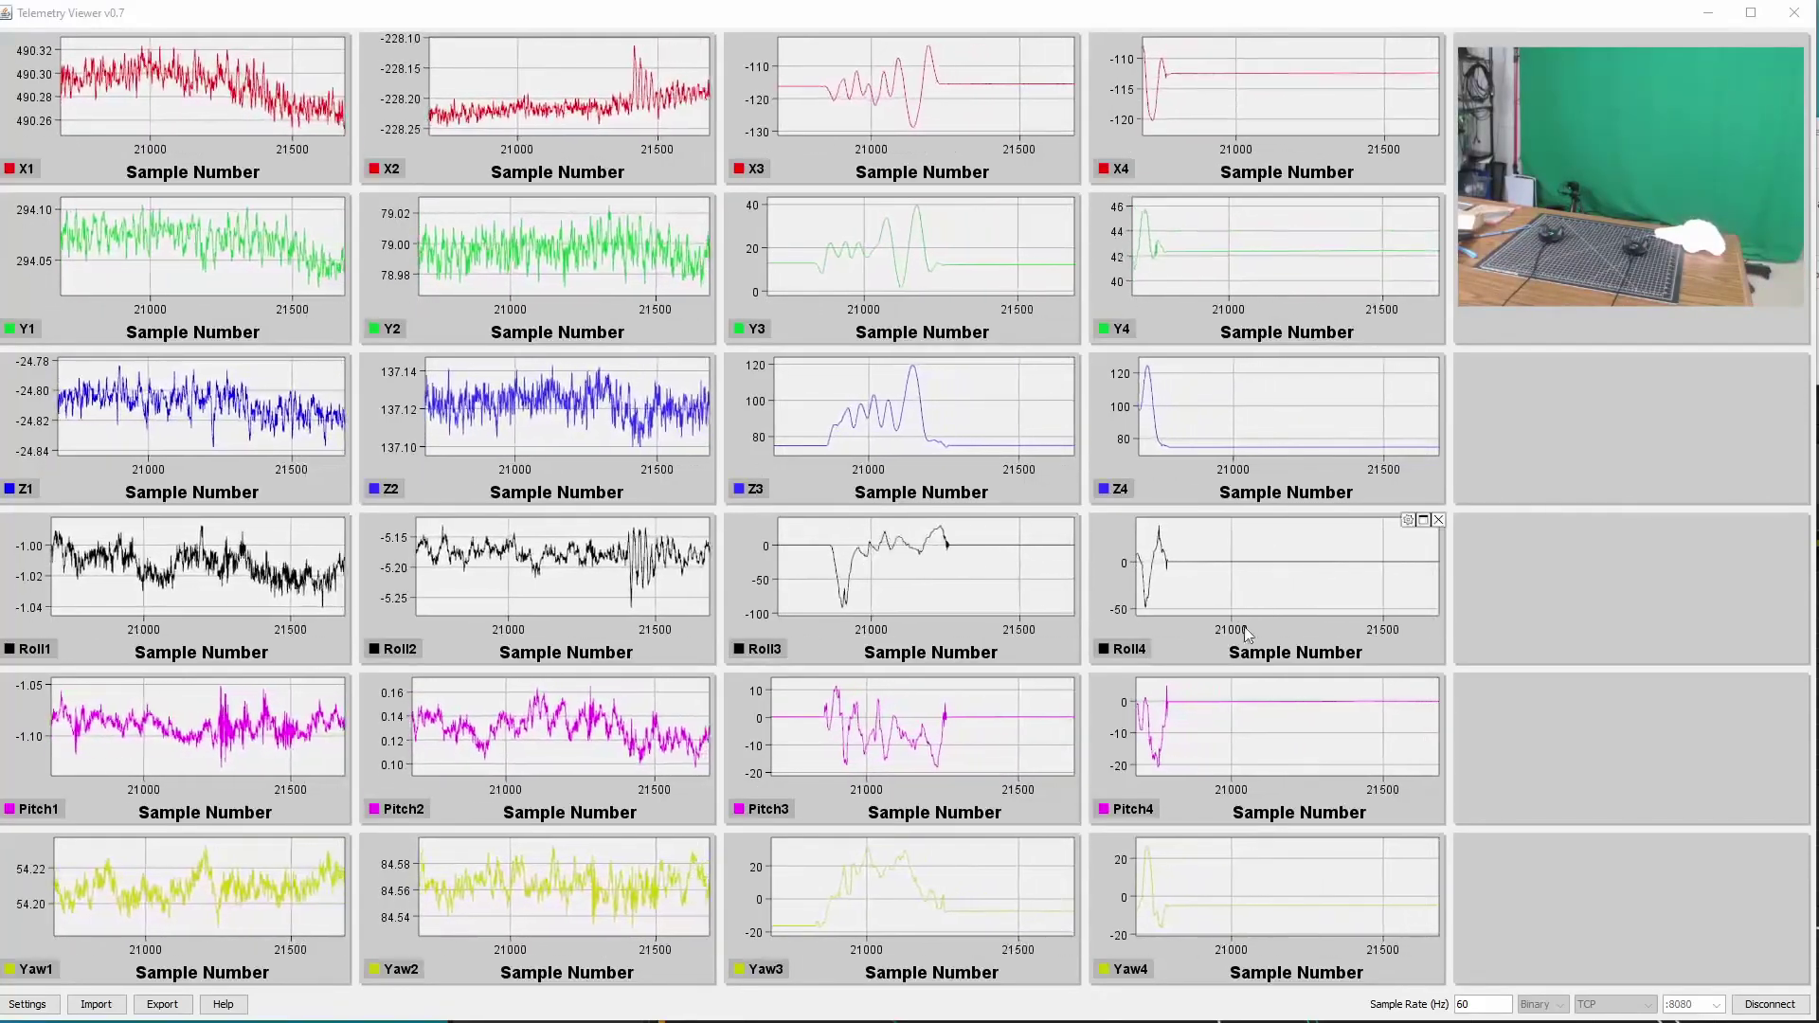
Rewind all charts and the synced webcam video back to samples around 18000–18600
mouse_move(1295, 560)
scroll(1295, 565, up, 5)
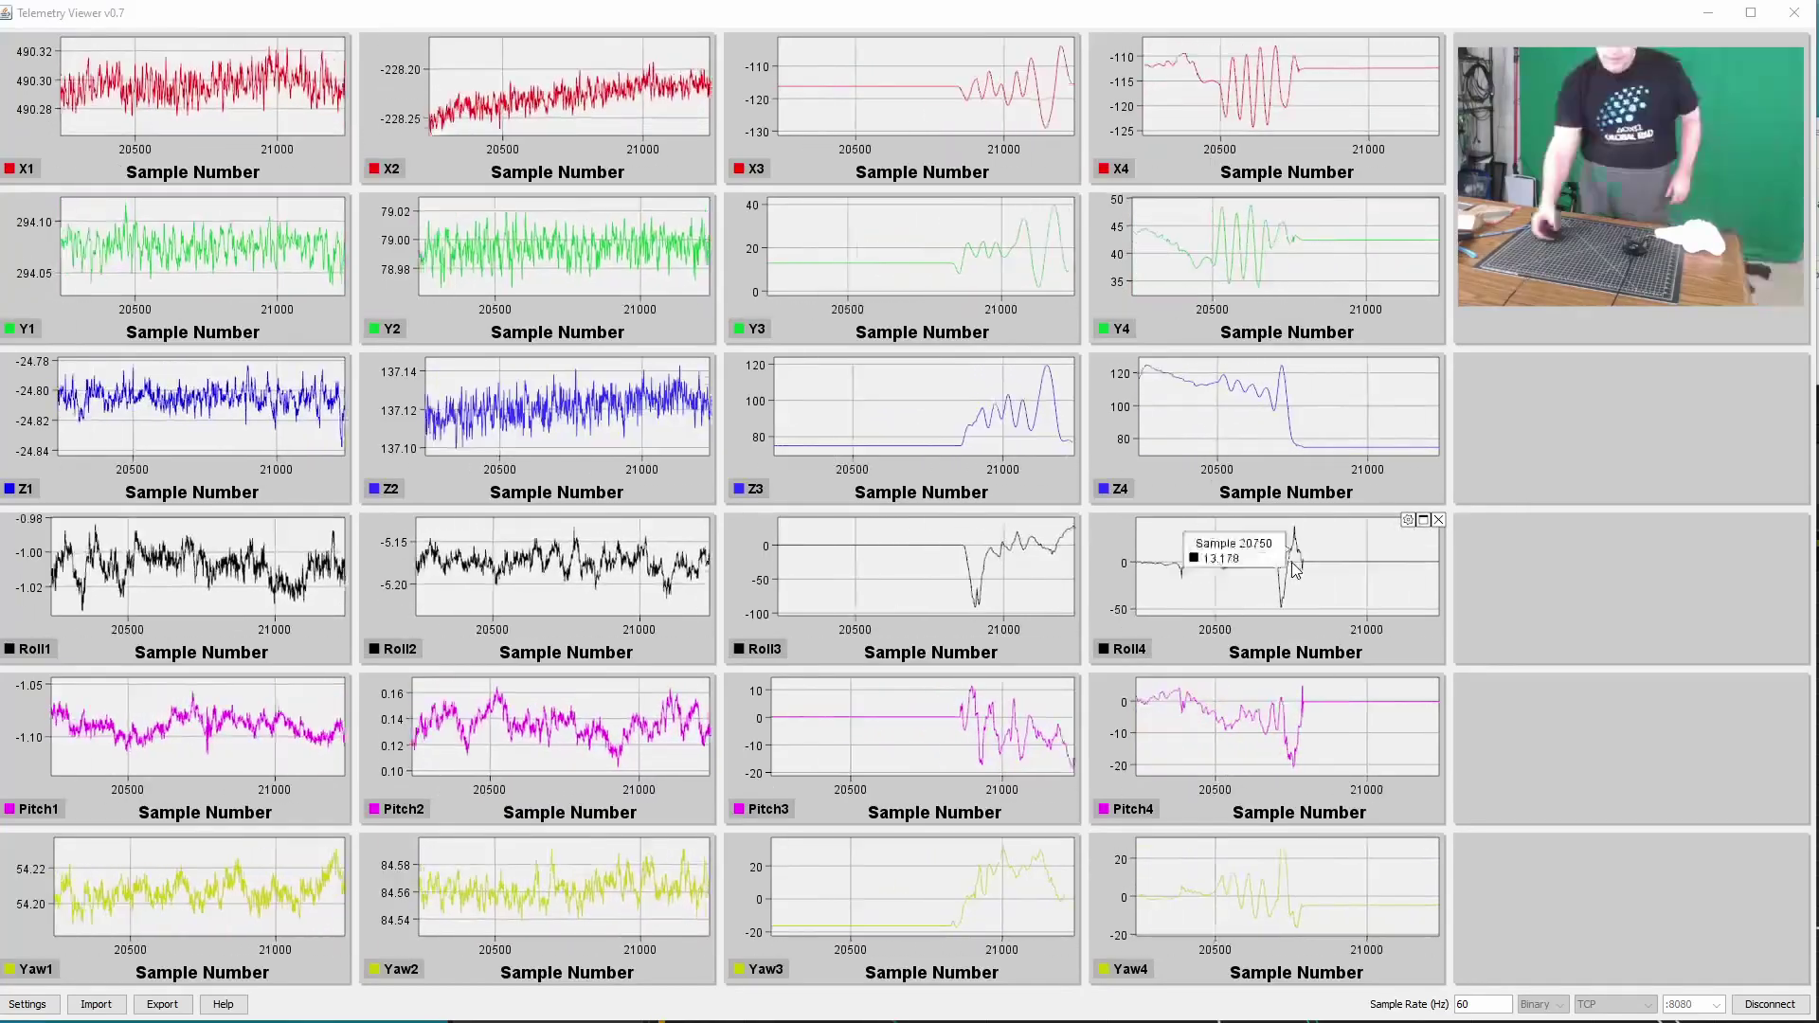
scroll(1296, 567, up, 5)
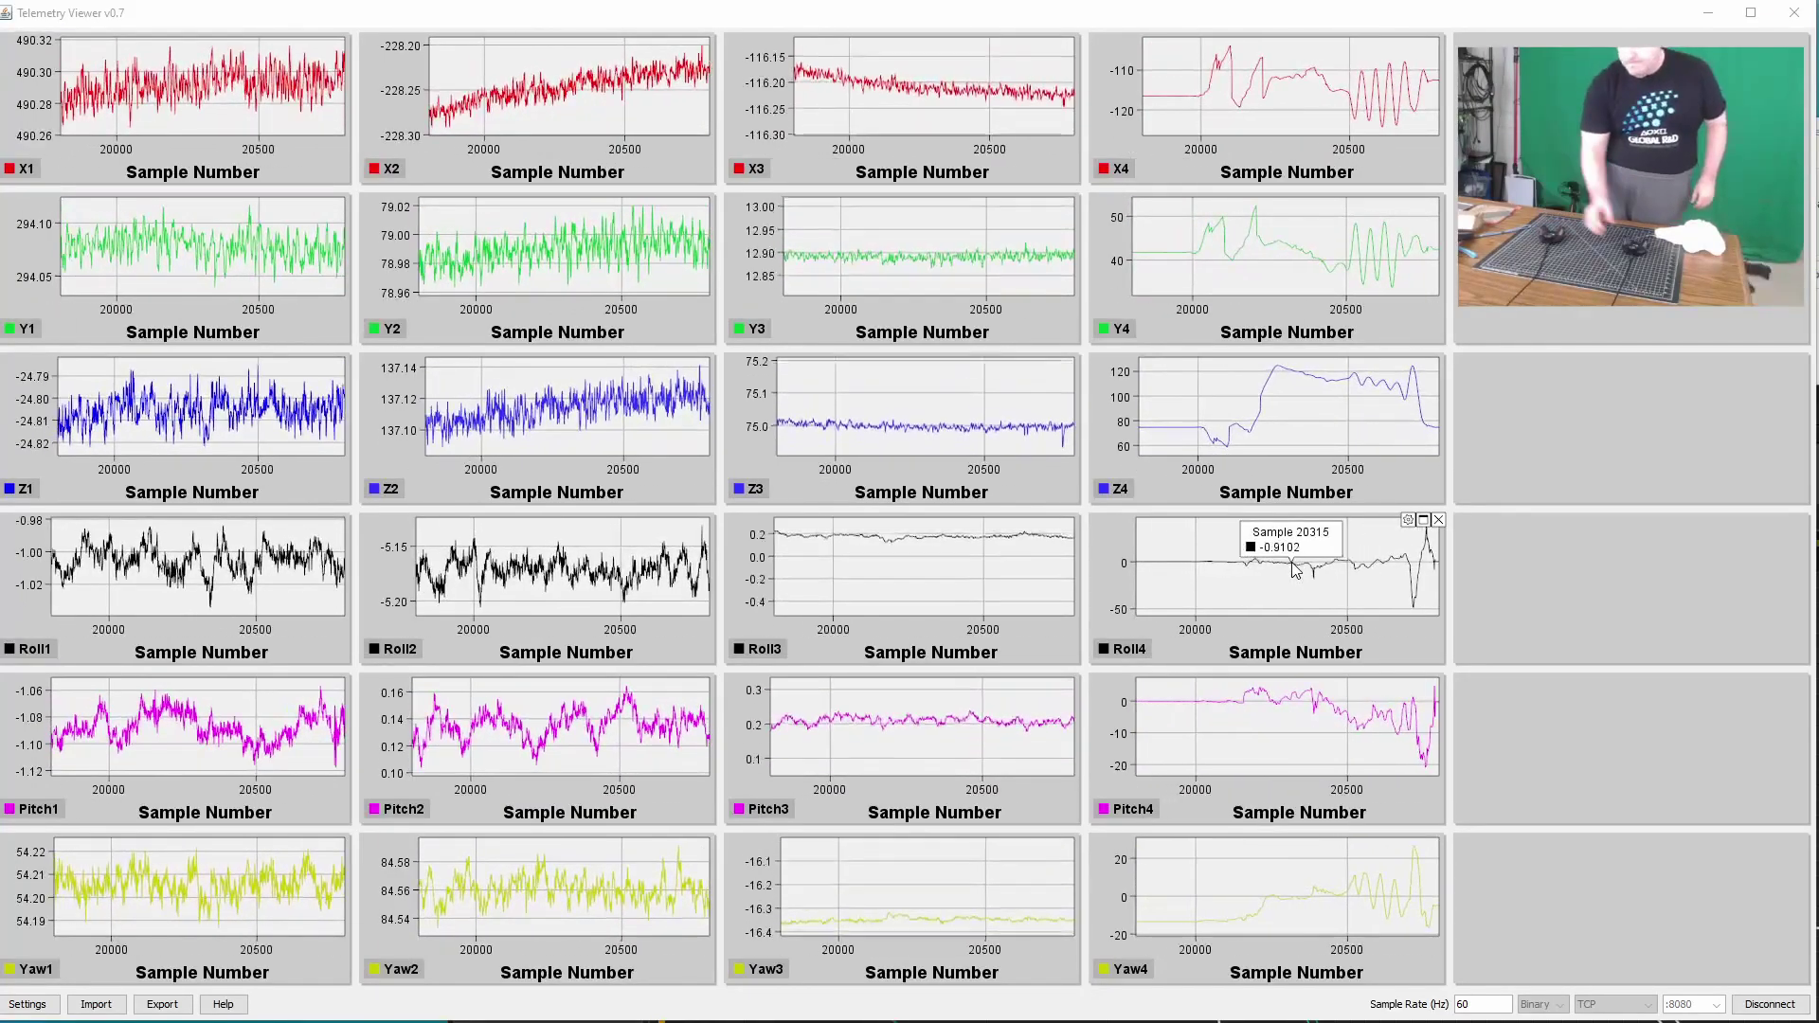
scroll(1295, 566, up, 3)
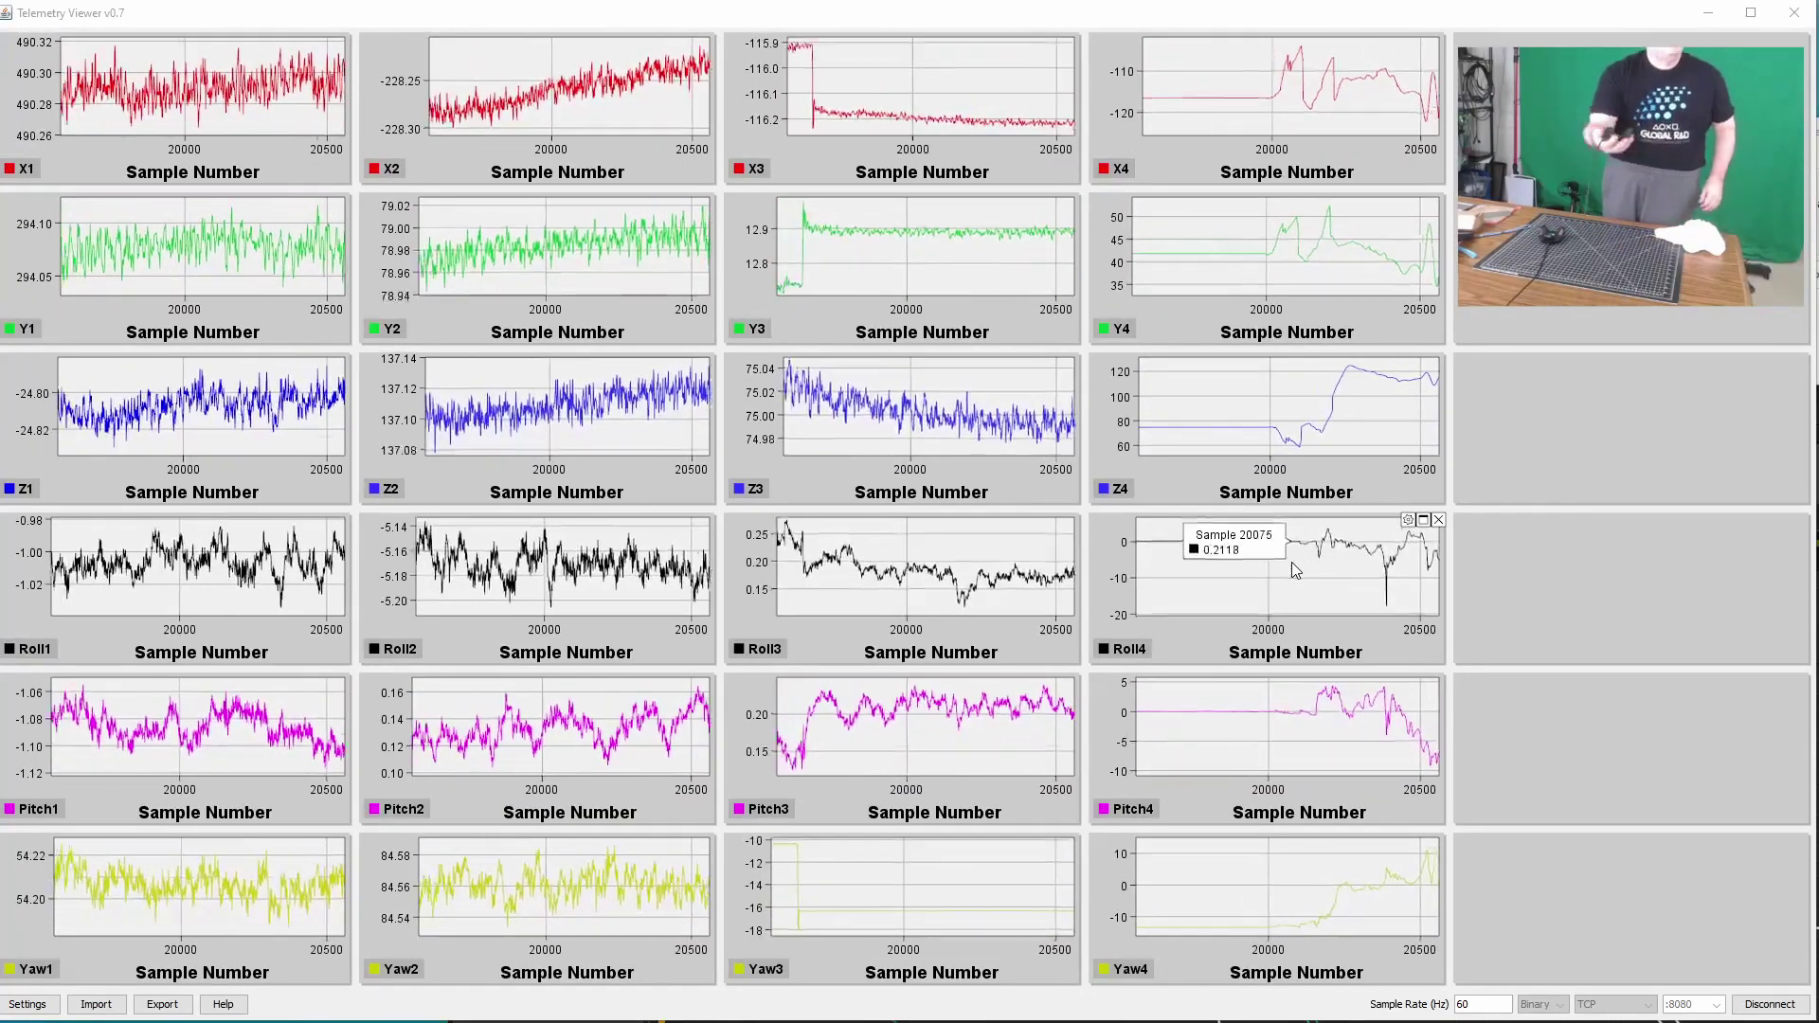
scroll(1293, 567, up, 3)
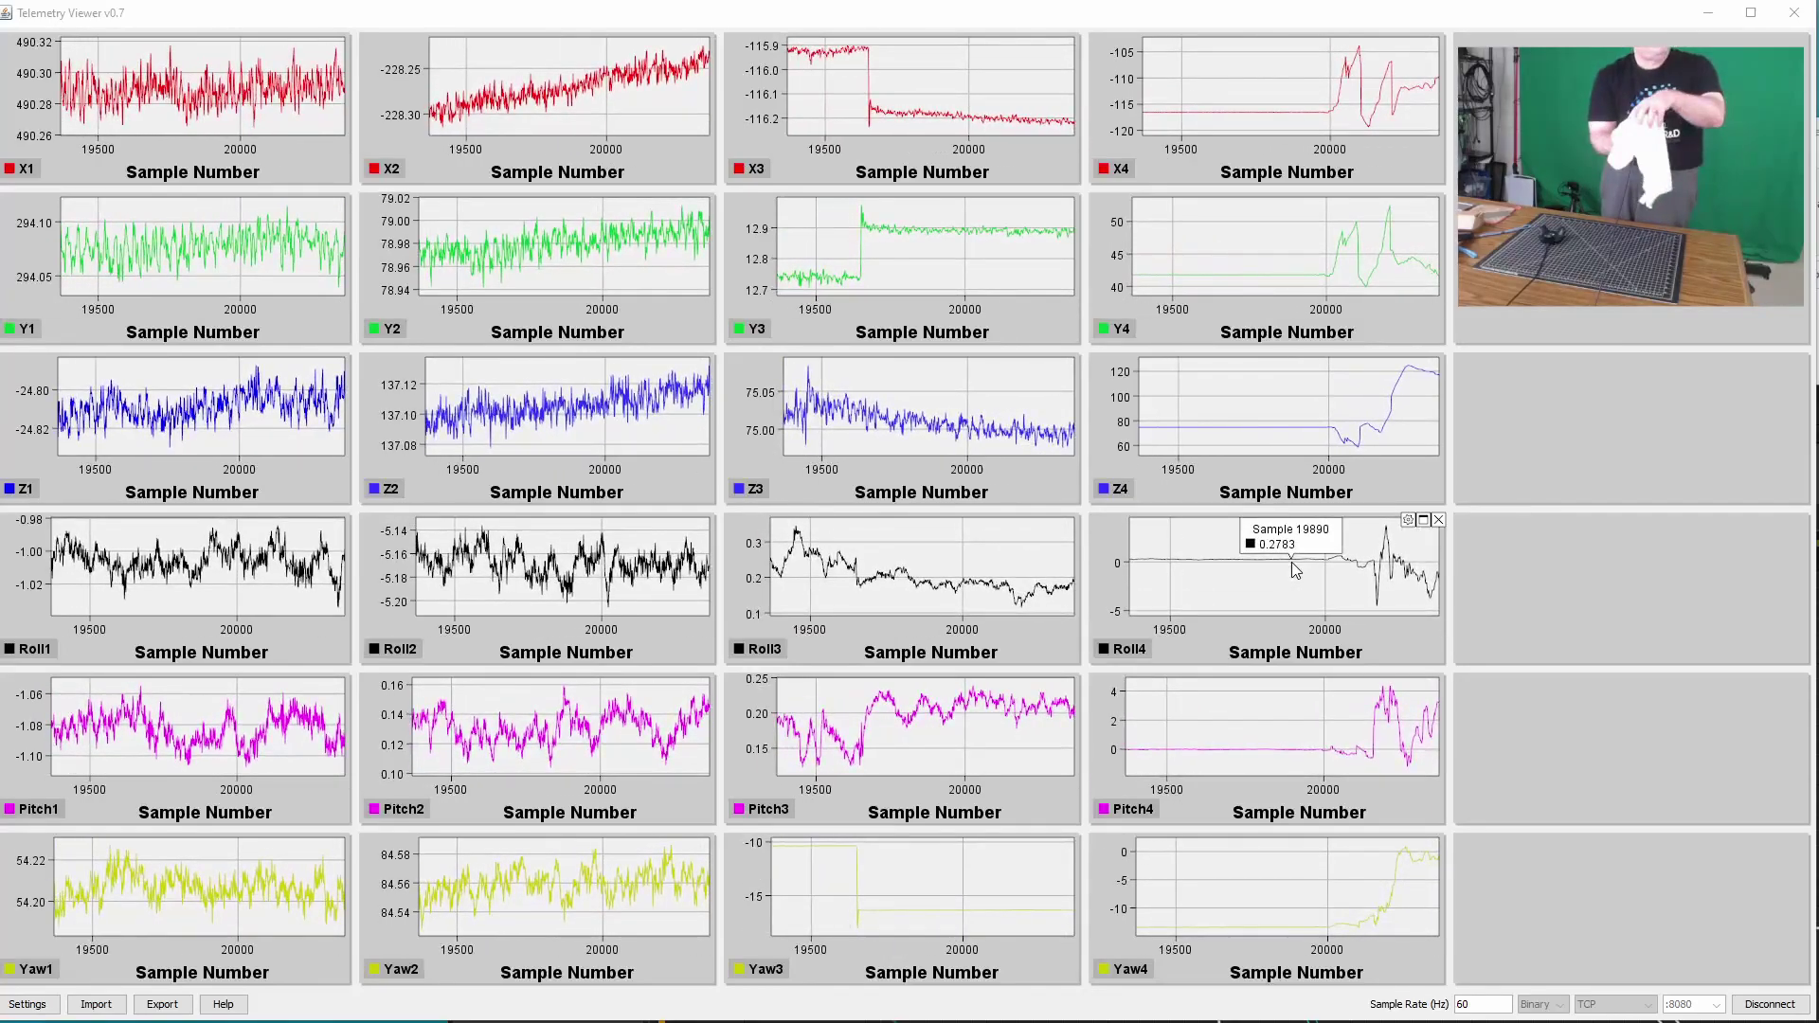
scroll(1293, 561, down, 1)
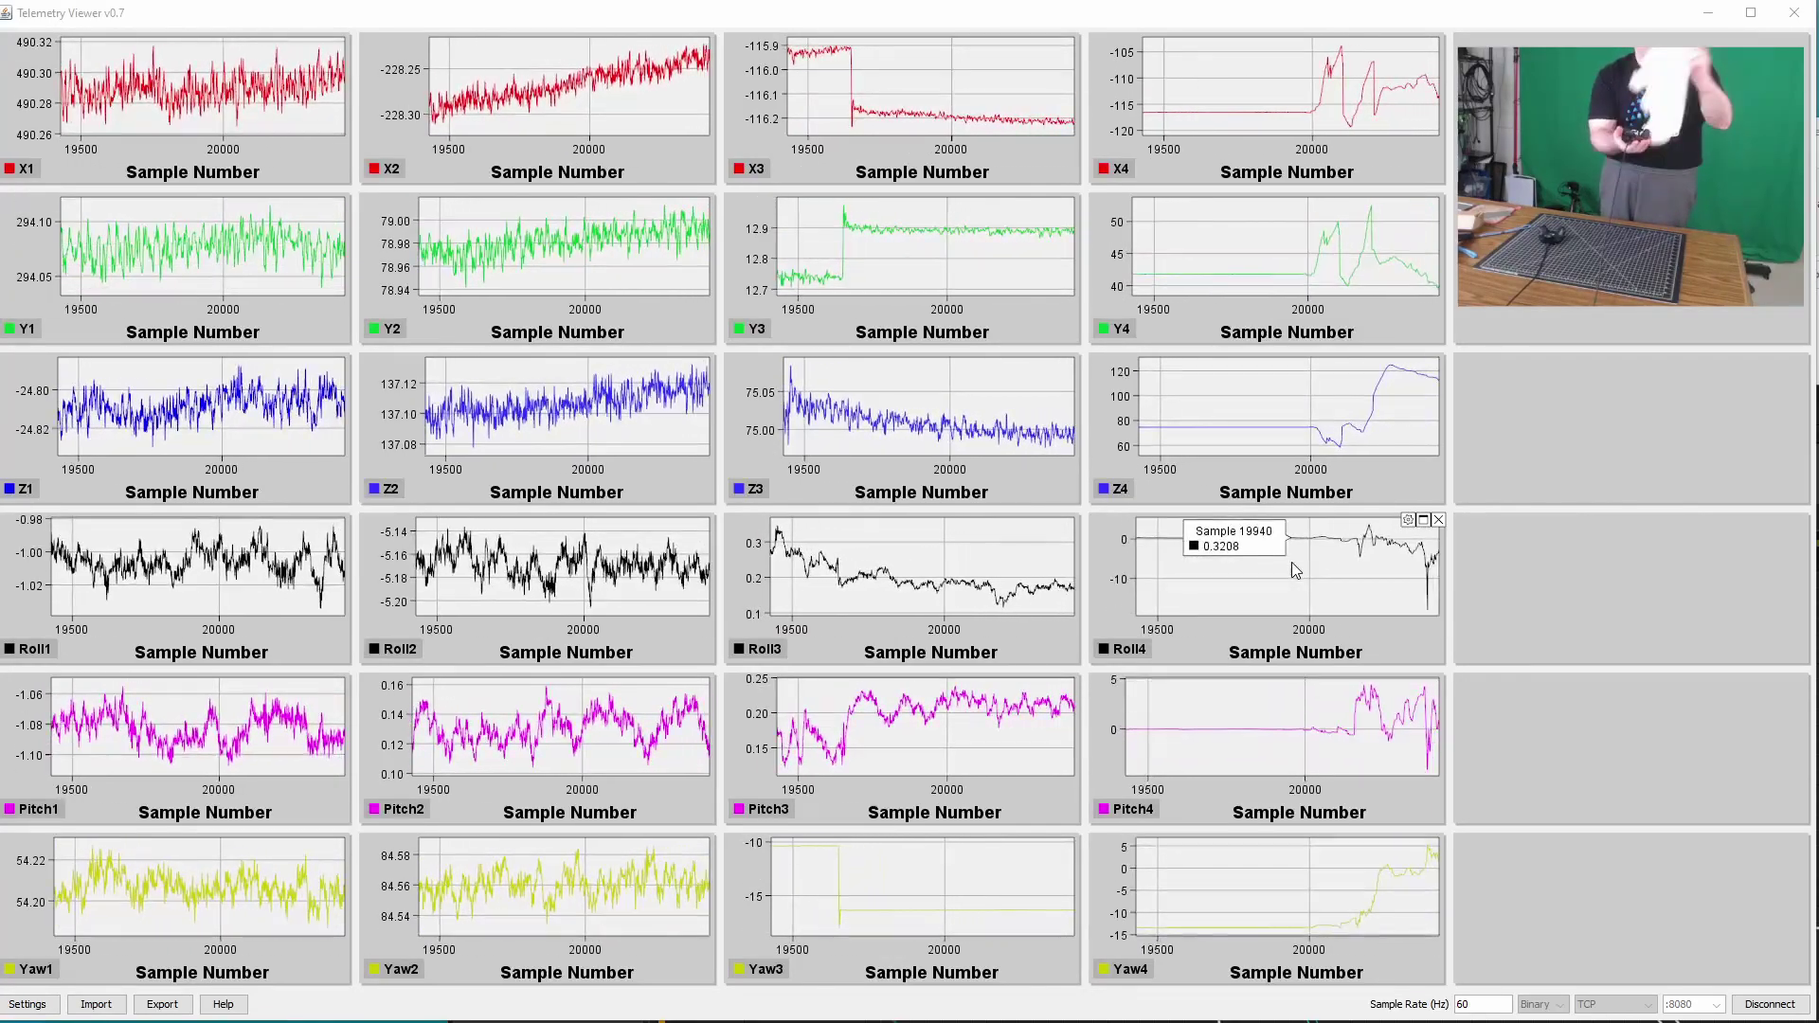
scroll(1292, 561, up, 5)
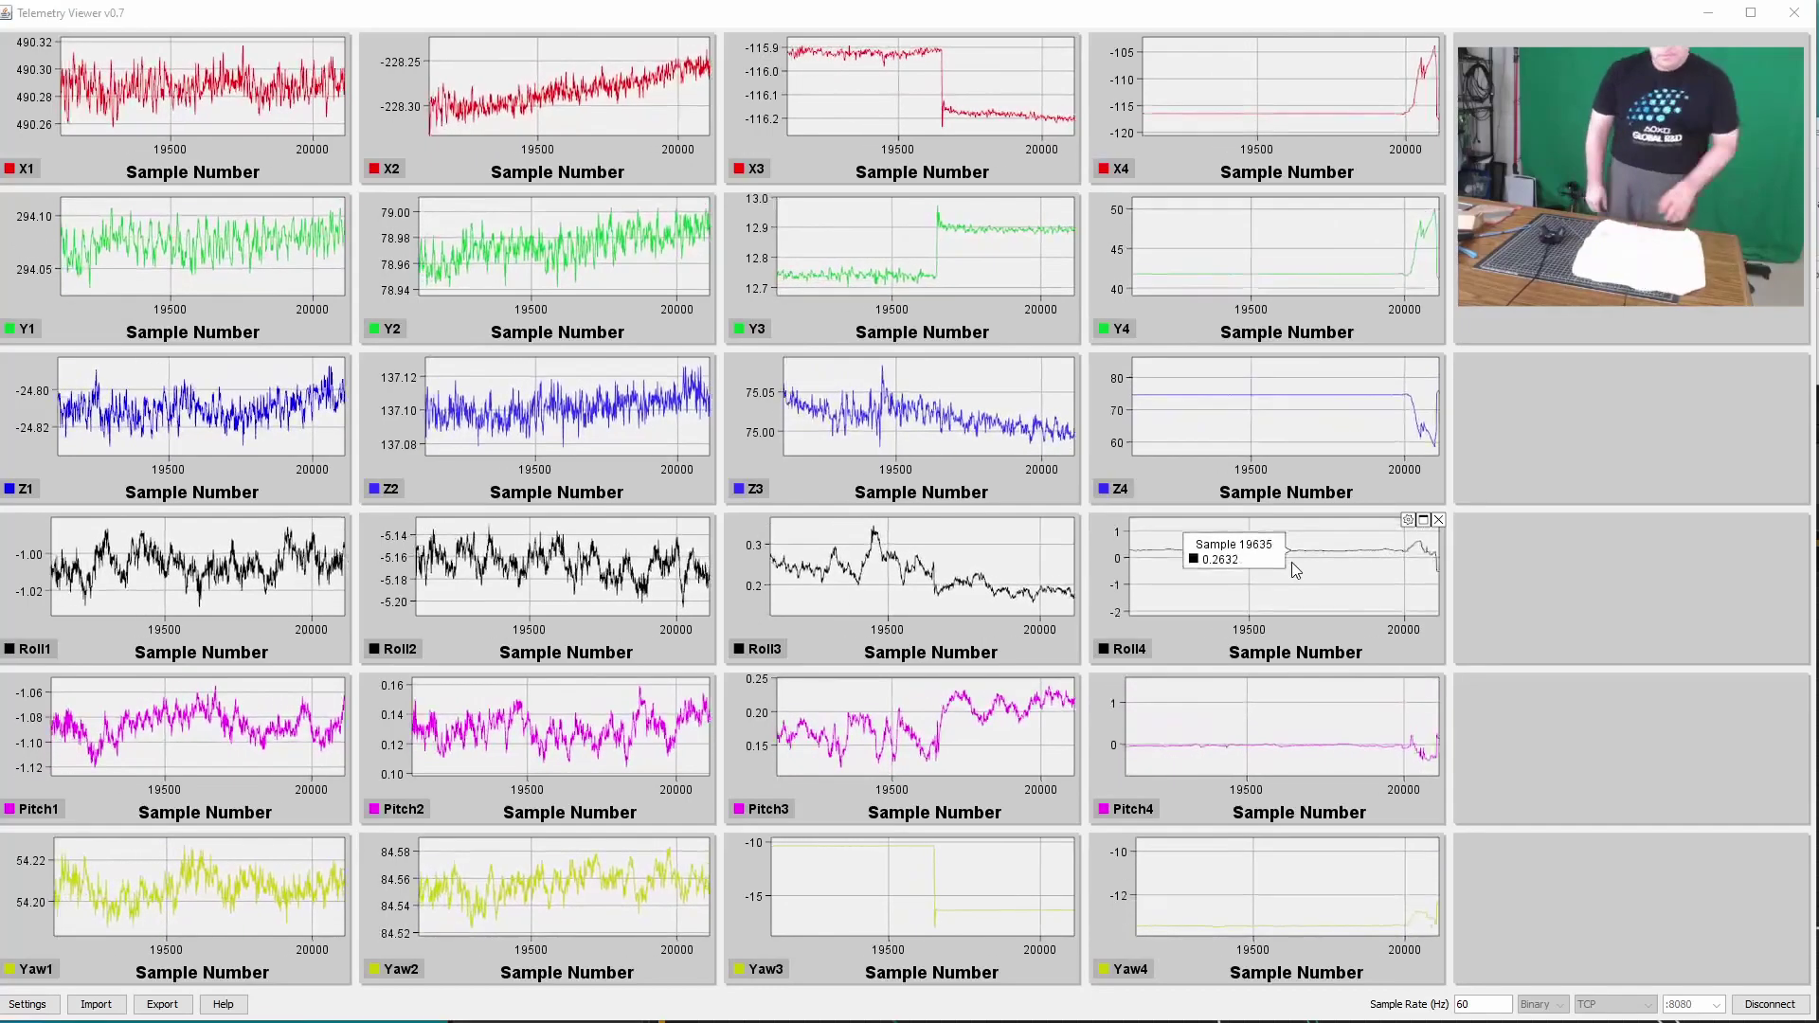
scroll(1294, 569, up, 8)
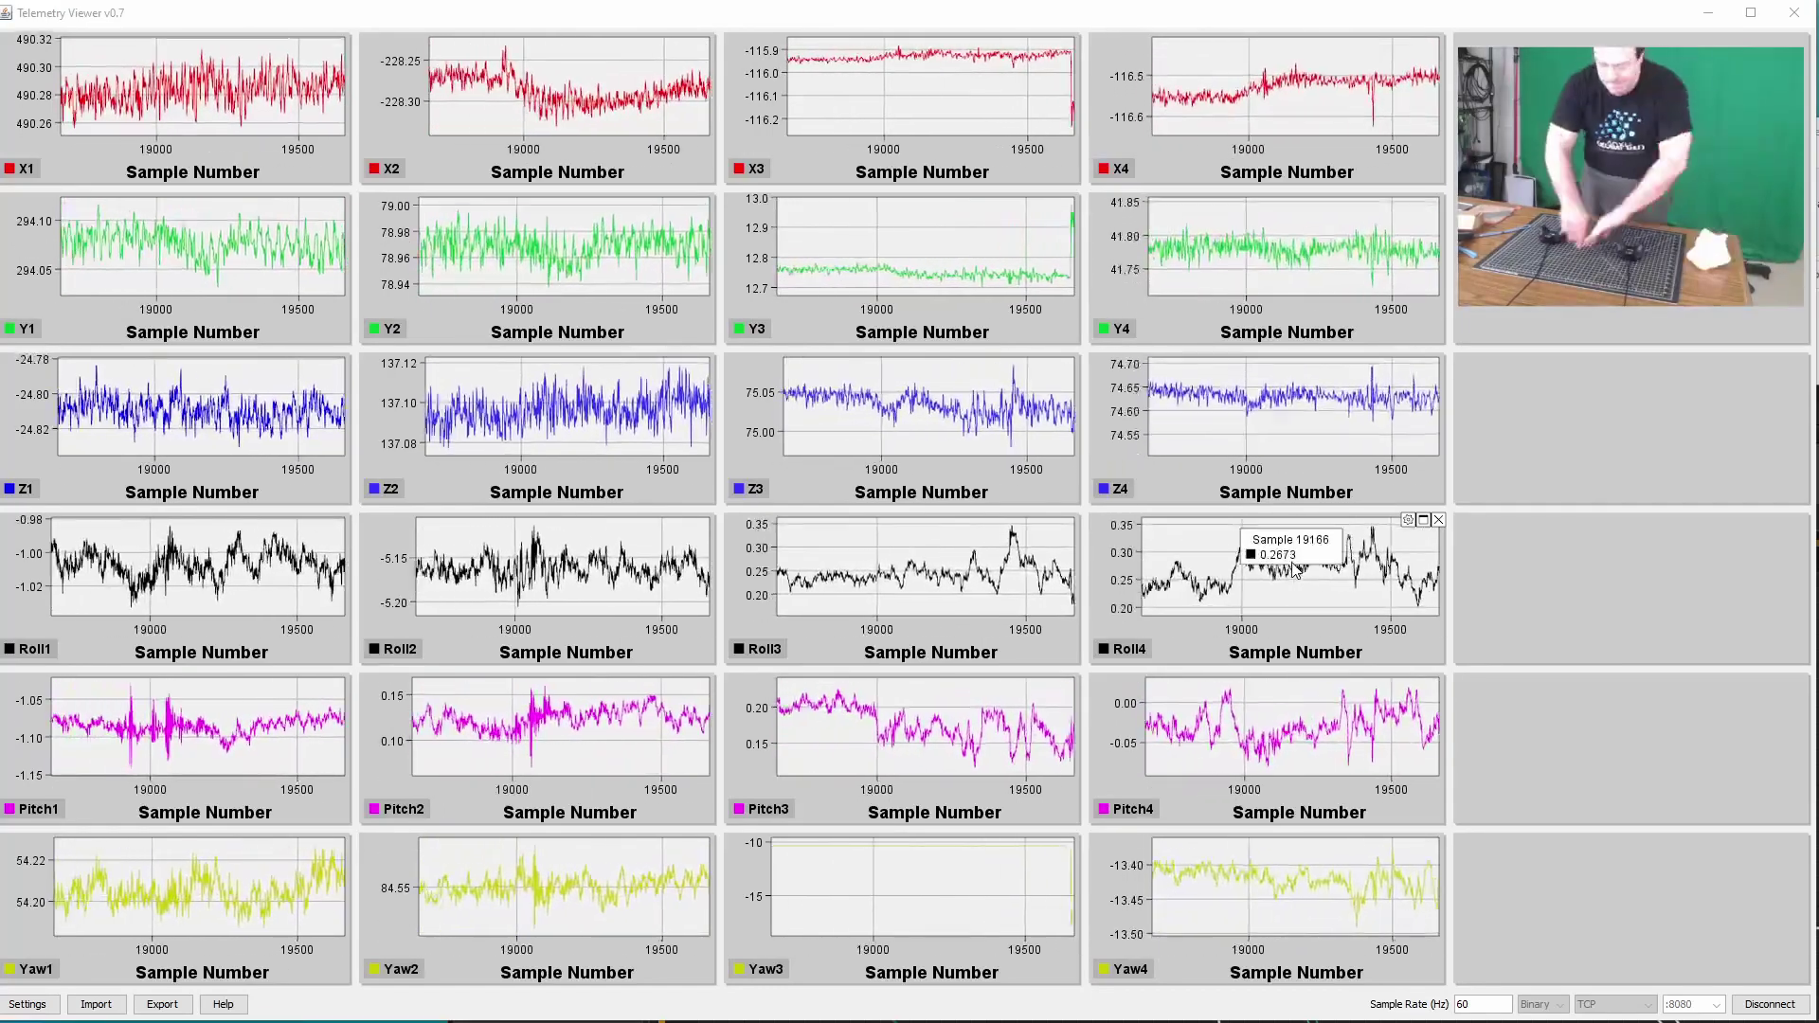
scroll(1294, 568, up, 5)
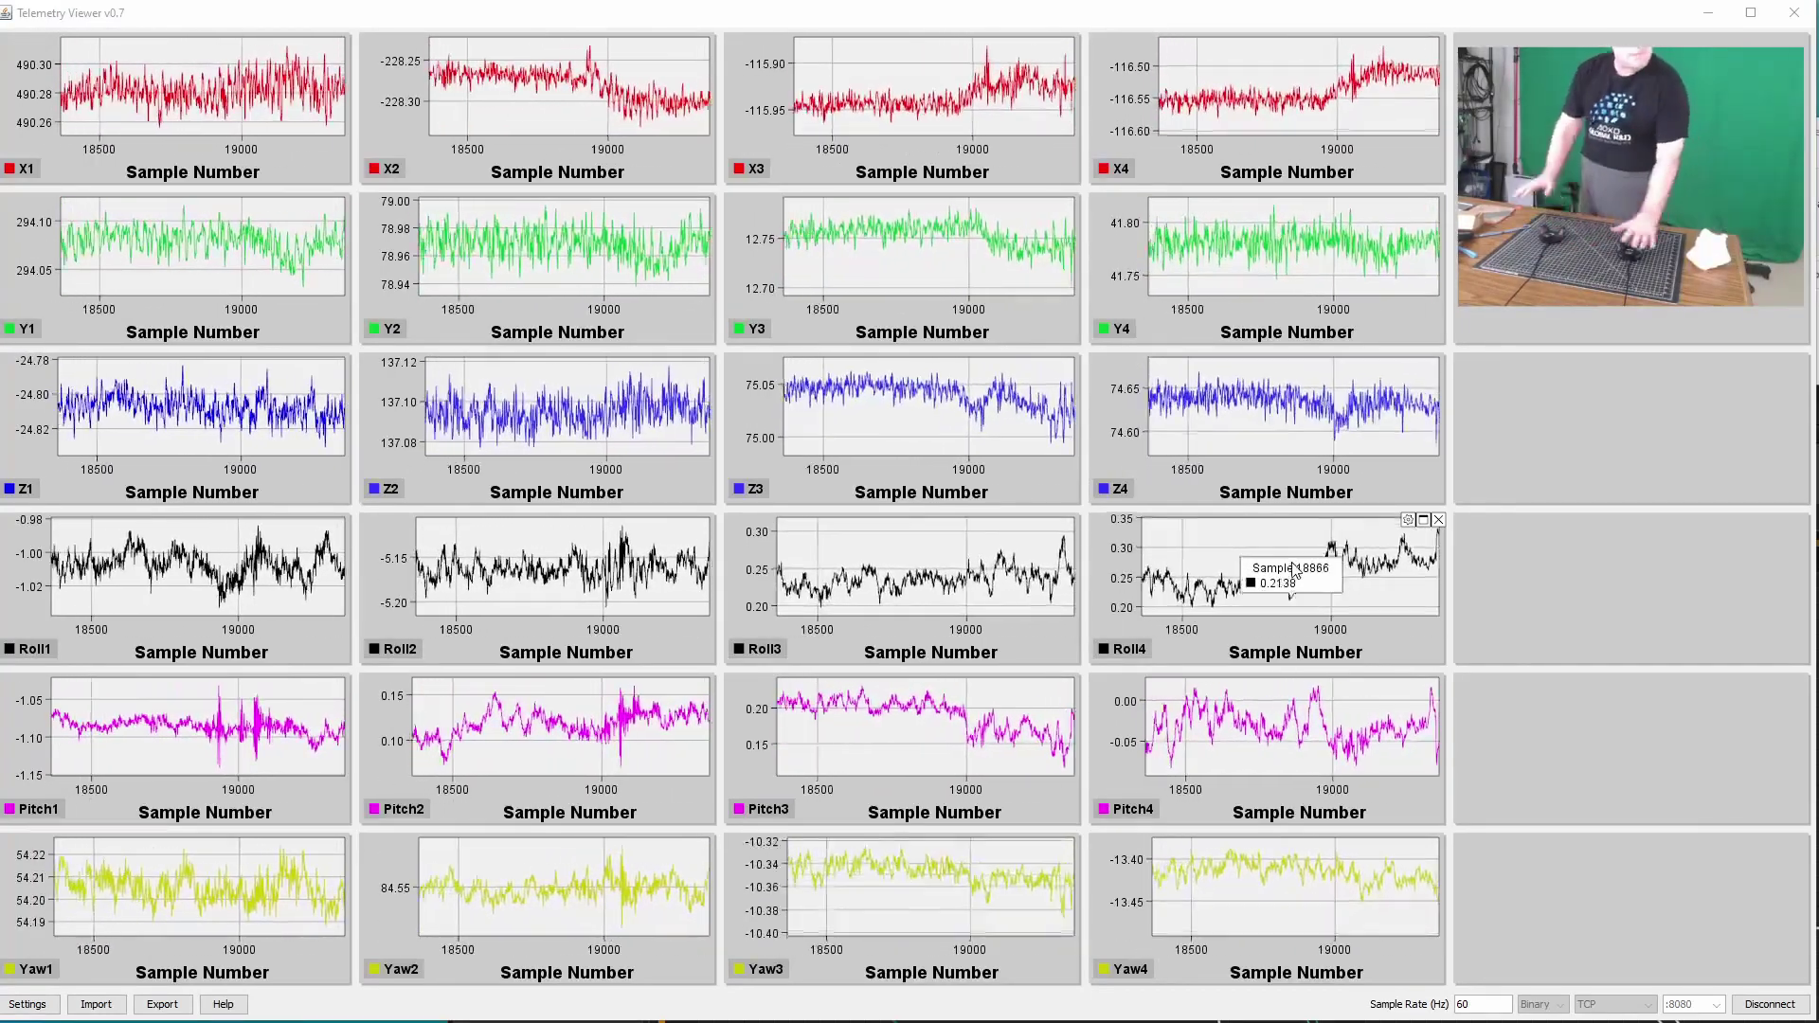
scroll(1295, 569, up, 5)
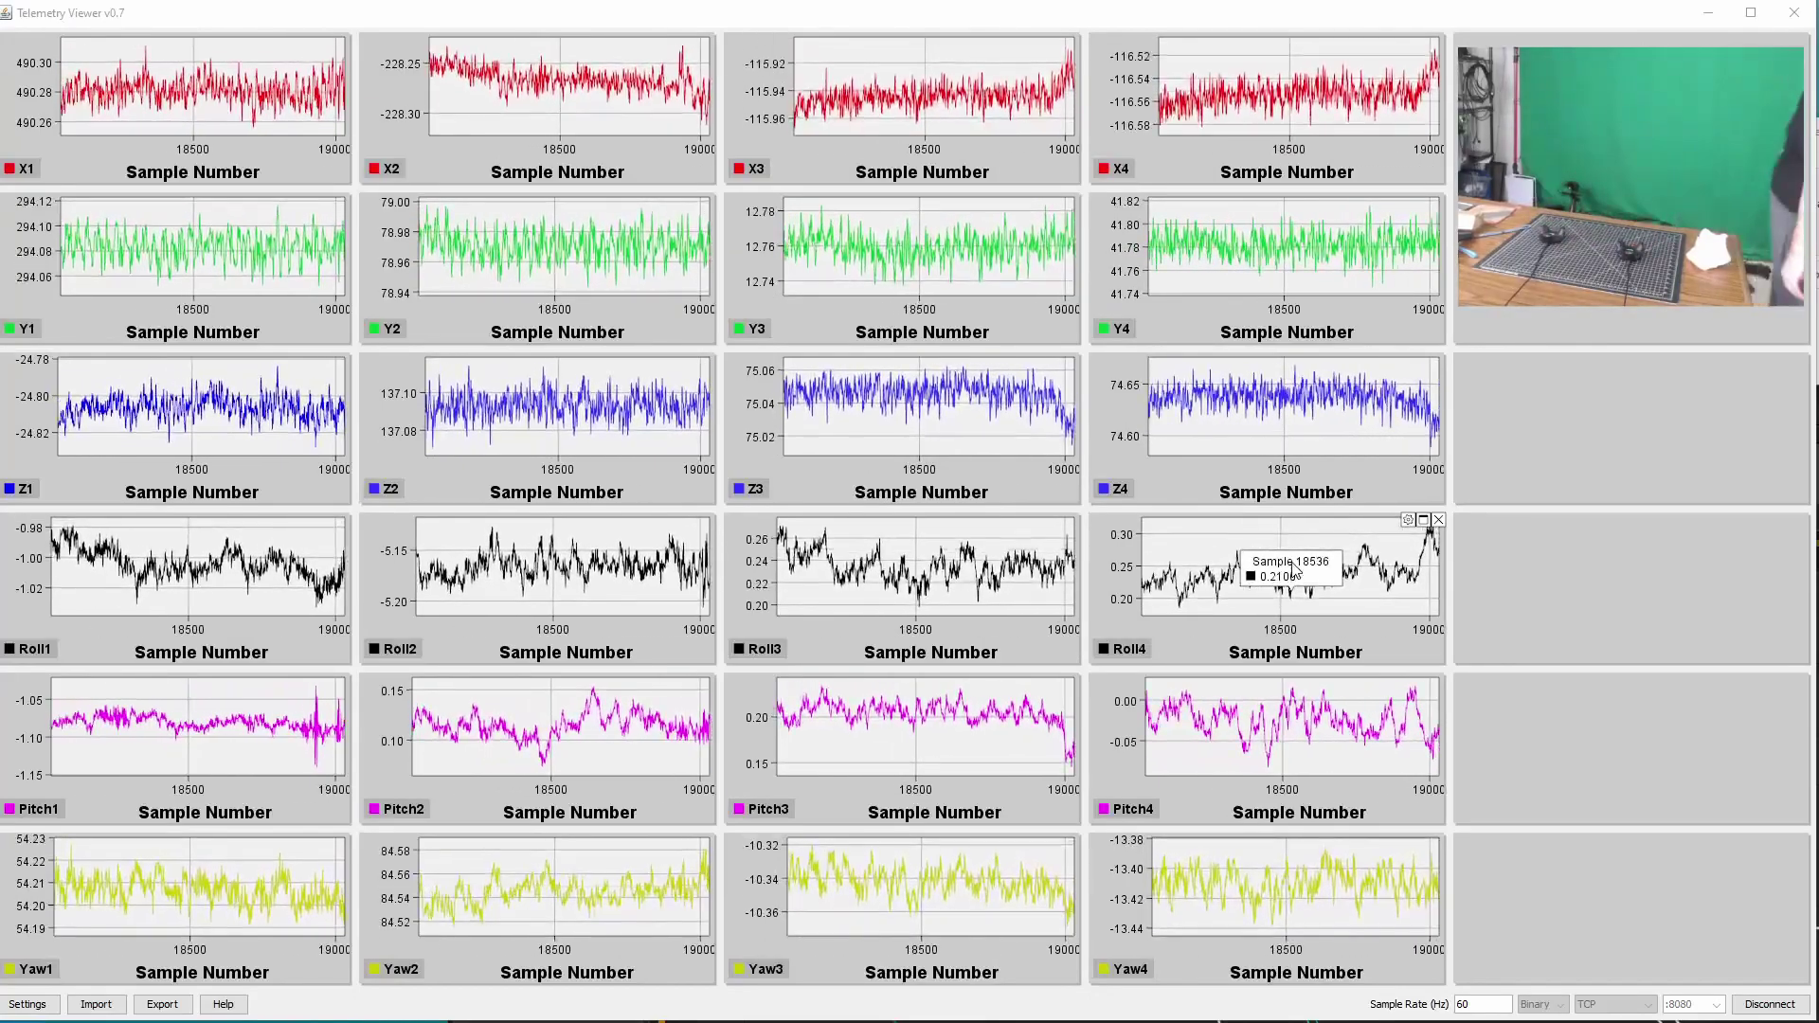
scroll(1294, 569, up, 7)
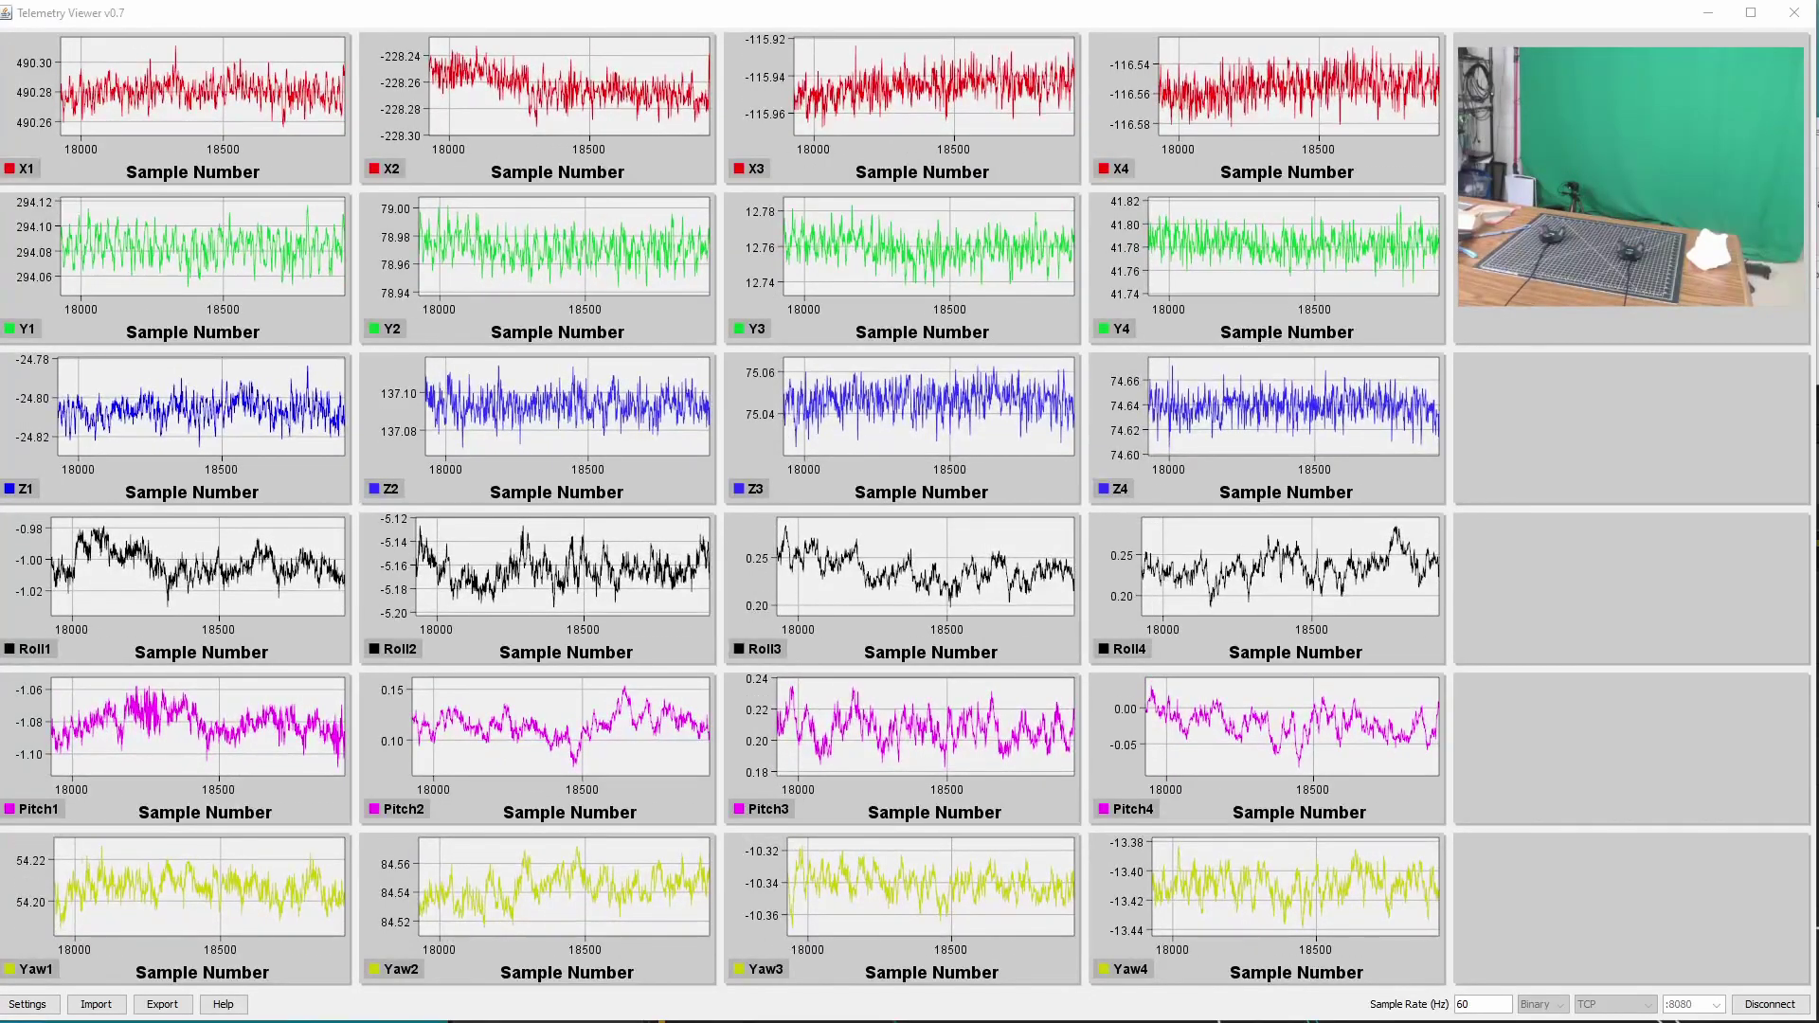
scroll(765, 835, up, 2)
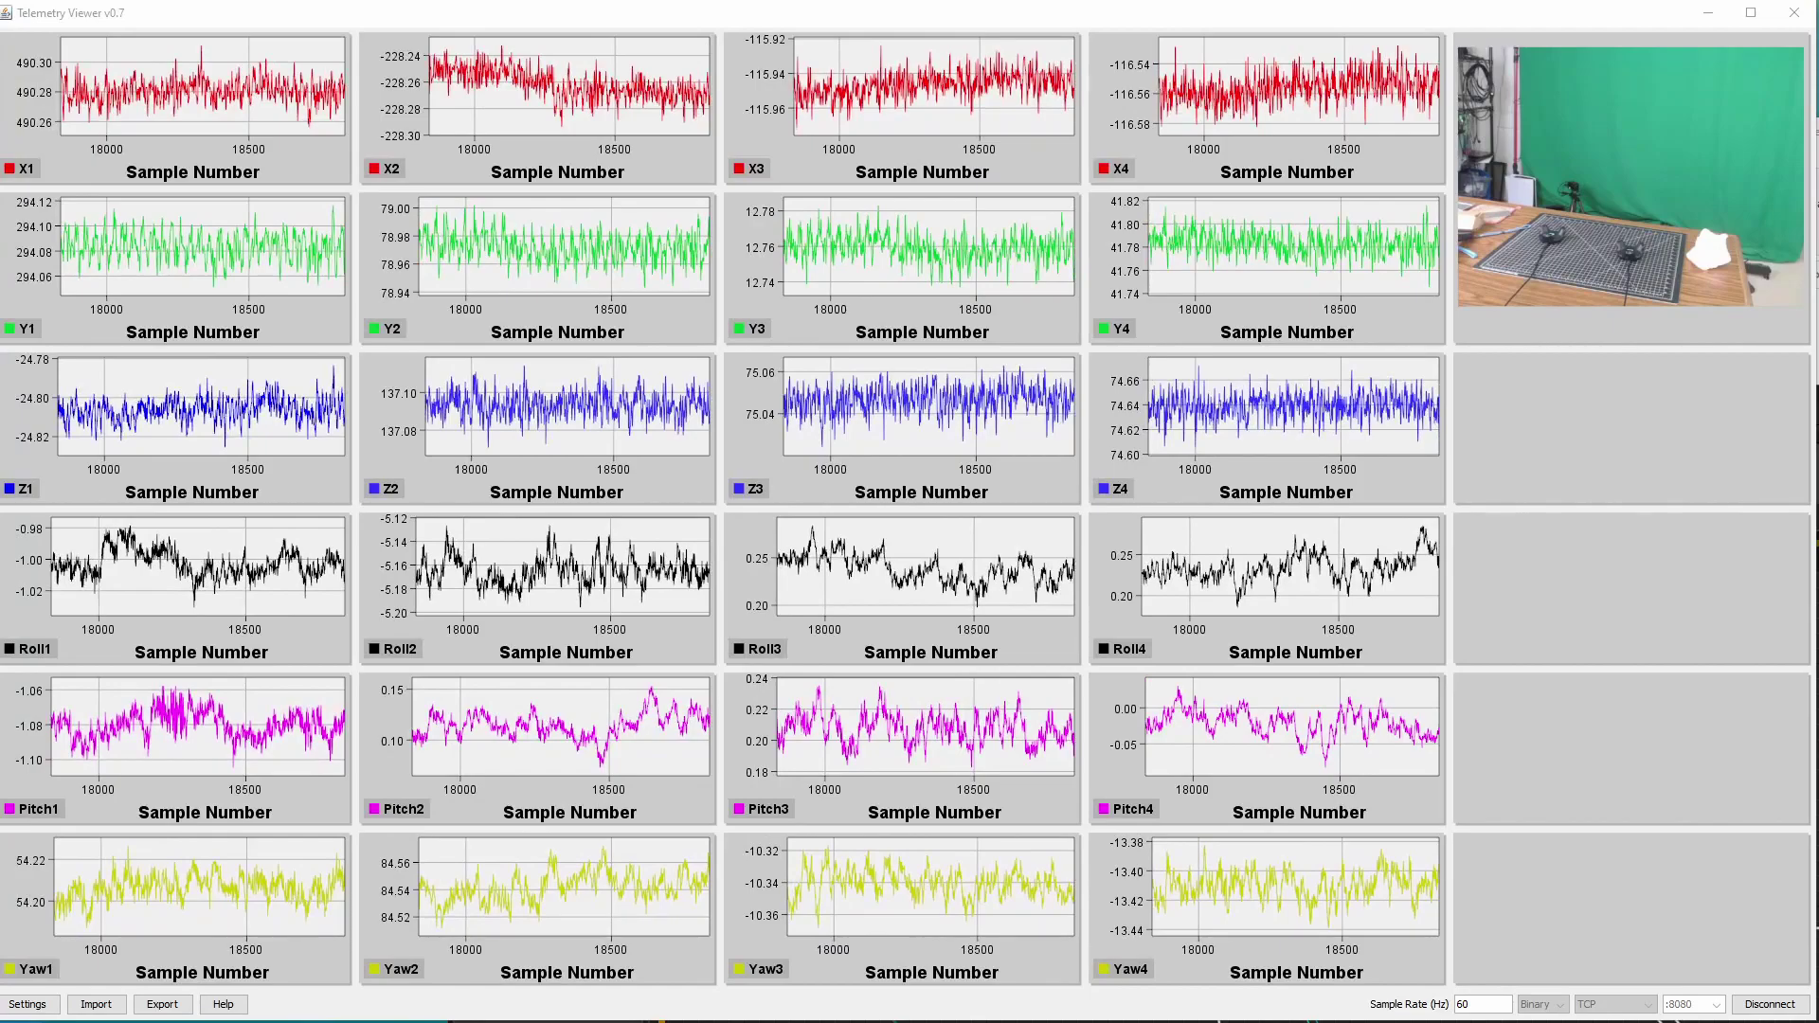